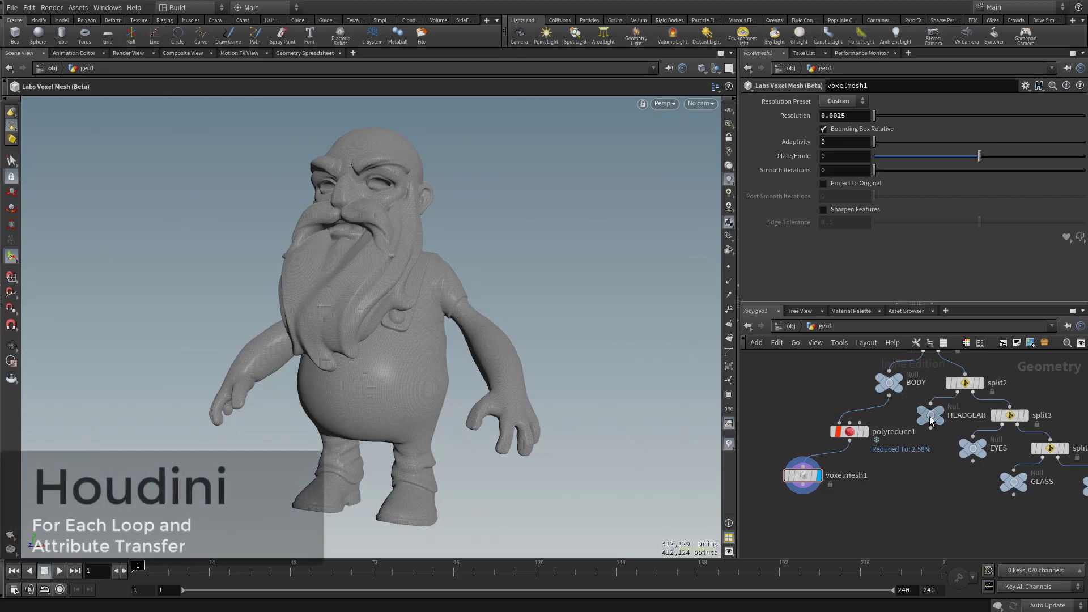
# Display the HEADGEAR null and examine the goggles geometry from several angles
pyautogui.click(930, 421)
pyautogui.click(940, 410)
pyautogui.keyDown('alt'); pyautogui.moveTo(466, 251); pyautogui.dragTo(363, 400); pyautogui.keyUp('alt')
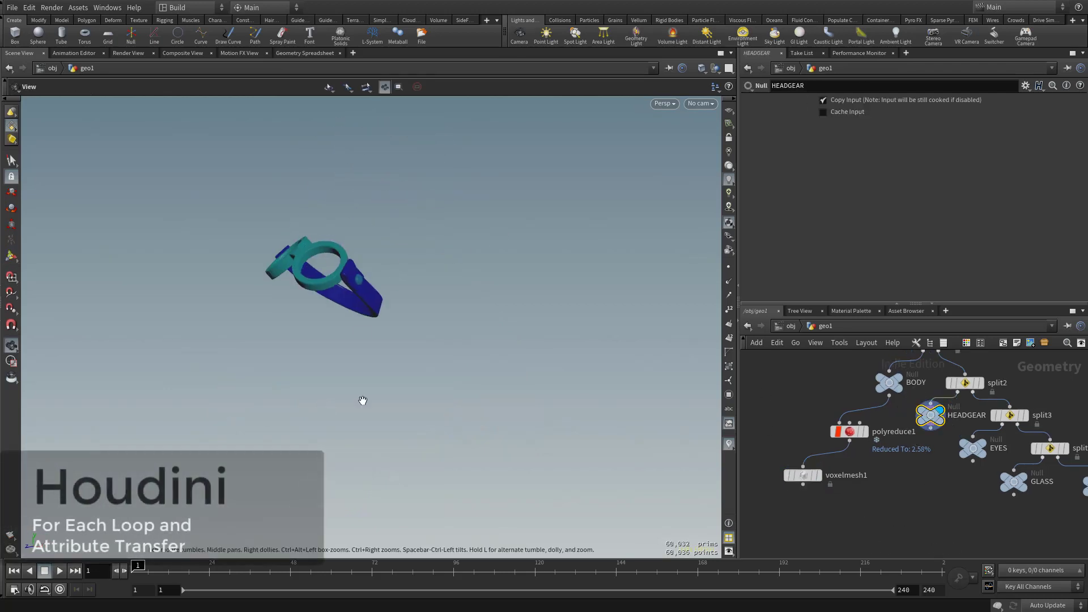
pyautogui.keyDown('alt'); pyautogui.moveTo(363, 400); pyautogui.dragTo(493, 287, button='right'); pyautogui.keyUp('alt')
pyautogui.keyDown('alt'); pyautogui.moveTo(363, 248); pyautogui.dragTo(397, 341, button='middle'); pyautogui.keyUp('alt')
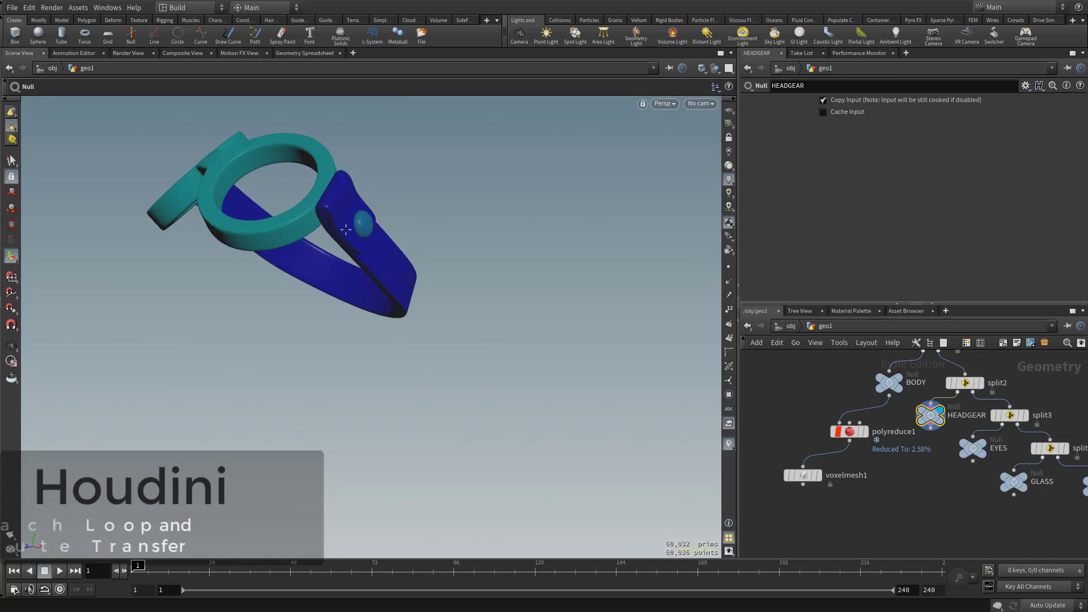
pyautogui.keyDown('alt'); pyautogui.moveTo(345, 229); pyautogui.dragTo(208, 238, button='right'); pyautogui.keyUp('alt')
pyautogui.keyDown('alt'); pyautogui.moveTo(208, 238); pyautogui.dragTo(538, 332); pyautogui.keyUp('alt')
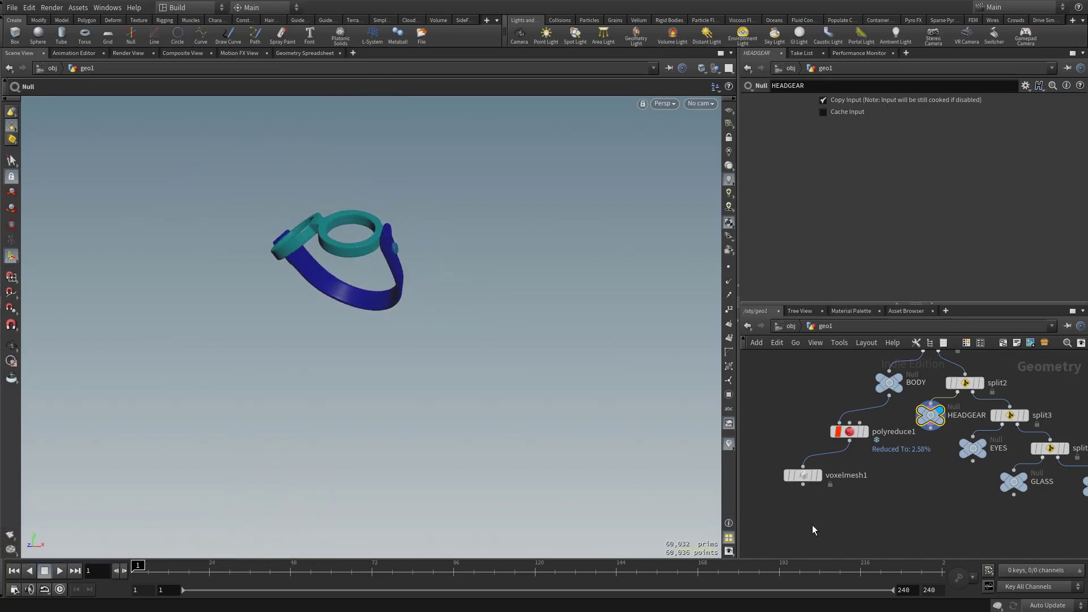
pyautogui.moveTo(767, 464); pyautogui.dragTo(779, 475)
pyautogui.moveTo(885, 469); pyautogui.dragTo(905, 451, button='middle')
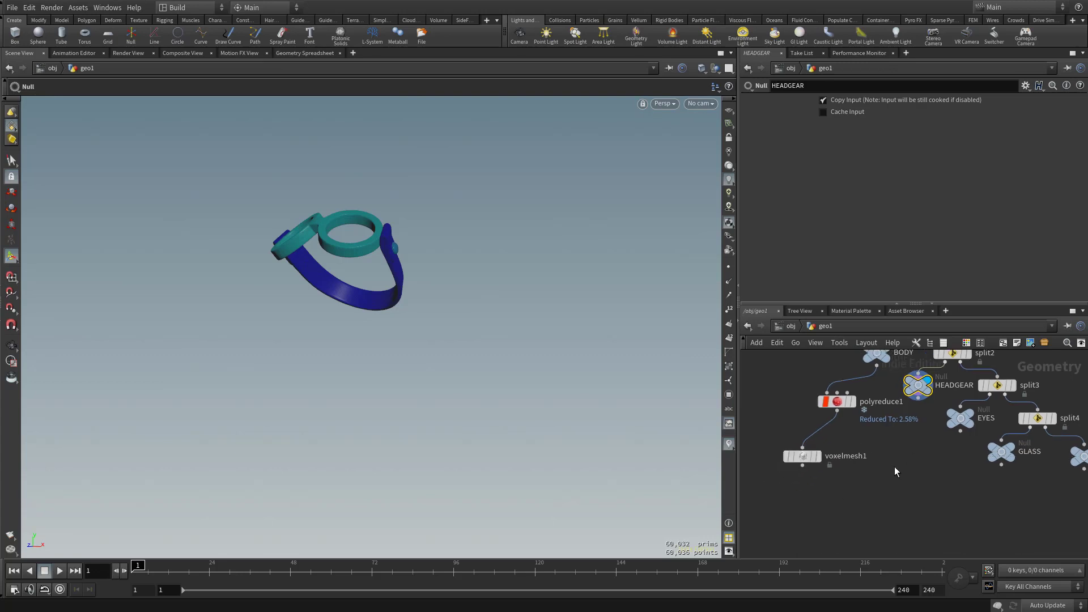
# Add a For-Each Named Primitive loop to the network below the voxelmesh1 and polyreduce1 nodes
pyautogui.moveTo(912, 419)
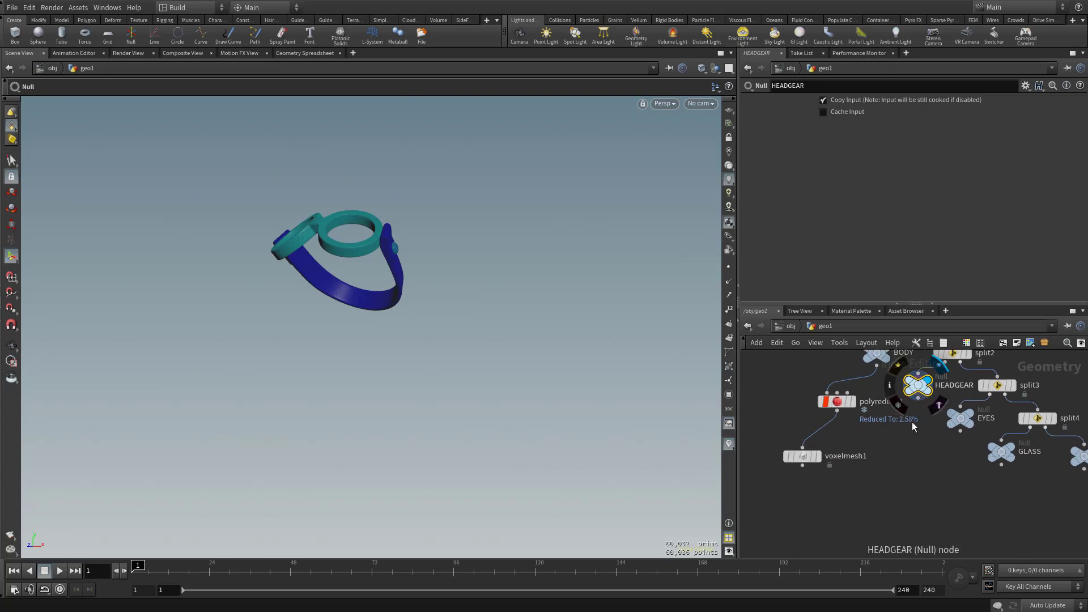
pyautogui.moveTo(911, 470)
pyautogui.mouseDown(button='middle')
pyautogui.moveTo(901, 520)
pyautogui.moveTo(908, 504)
pyautogui.moveTo(896, 480)
pyautogui.mouseUp(button='middle')
pyautogui.scroll(-2, 906, 503)
pyautogui.click(869, 509)
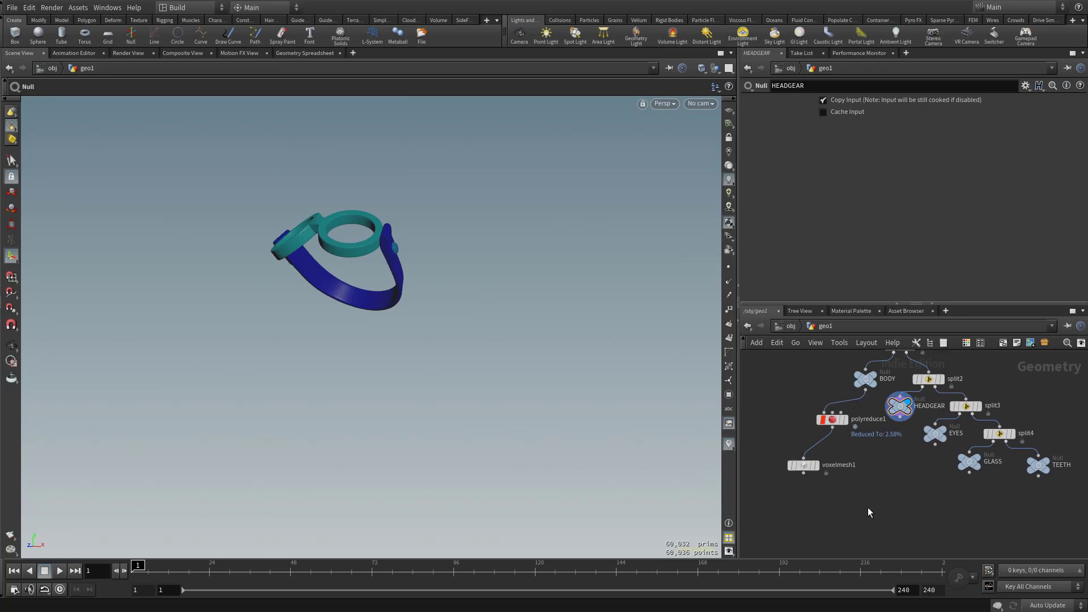
pyautogui.press('Tab')
pyautogui.write('foreach')
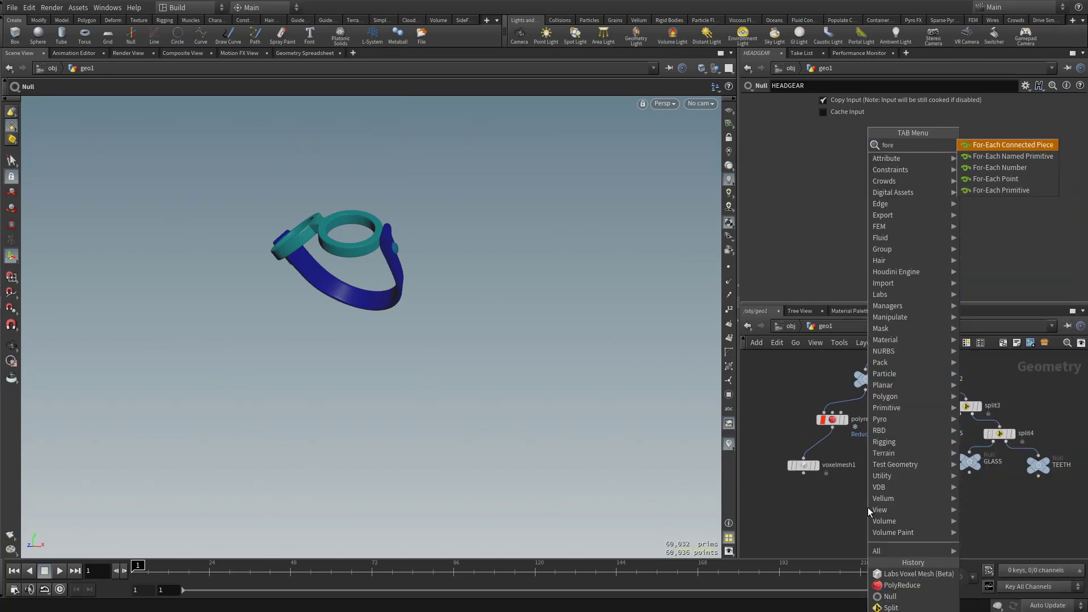
pyautogui.press('Return')
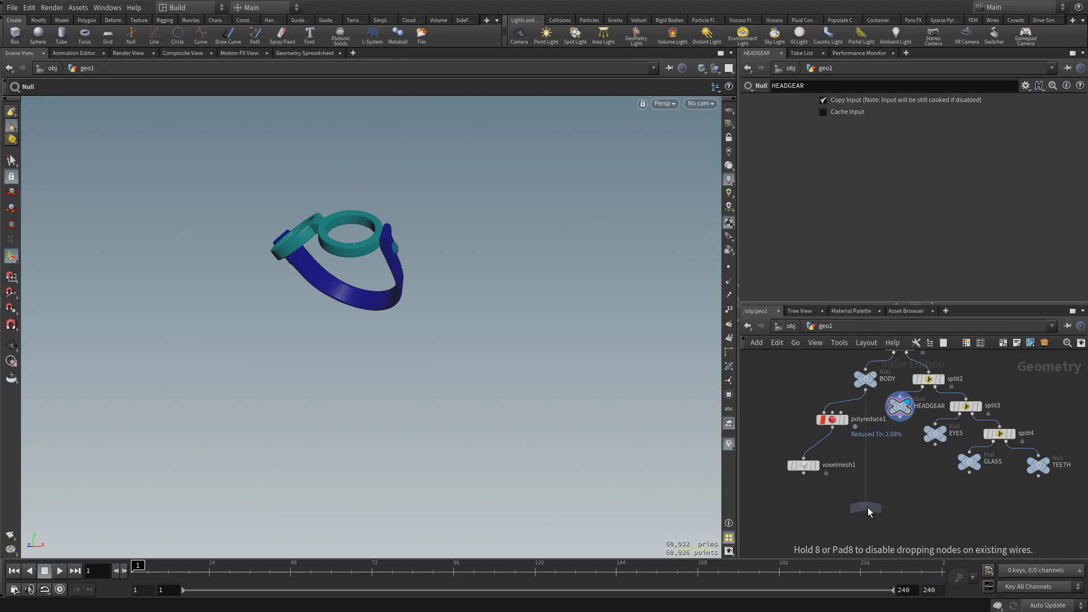
pyautogui.click(851, 505)
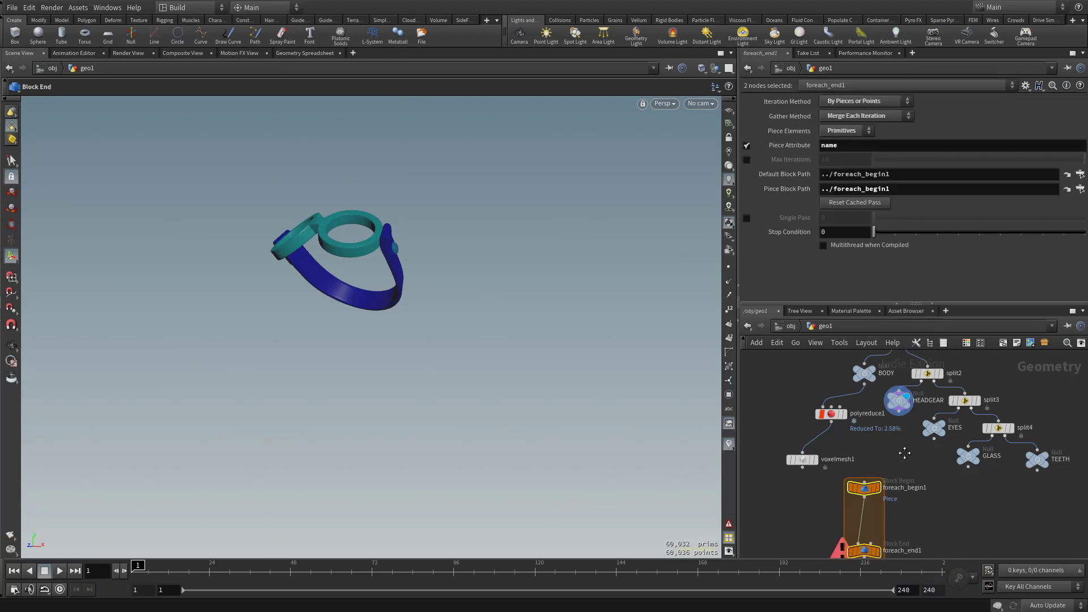
# Display polyreduce1 and activate the Select tool to check the name attribute of the reduced body
pyautogui.moveTo(905, 453); pyautogui.dragTo(892, 405, button='middle')
pyautogui.click(804, 417)
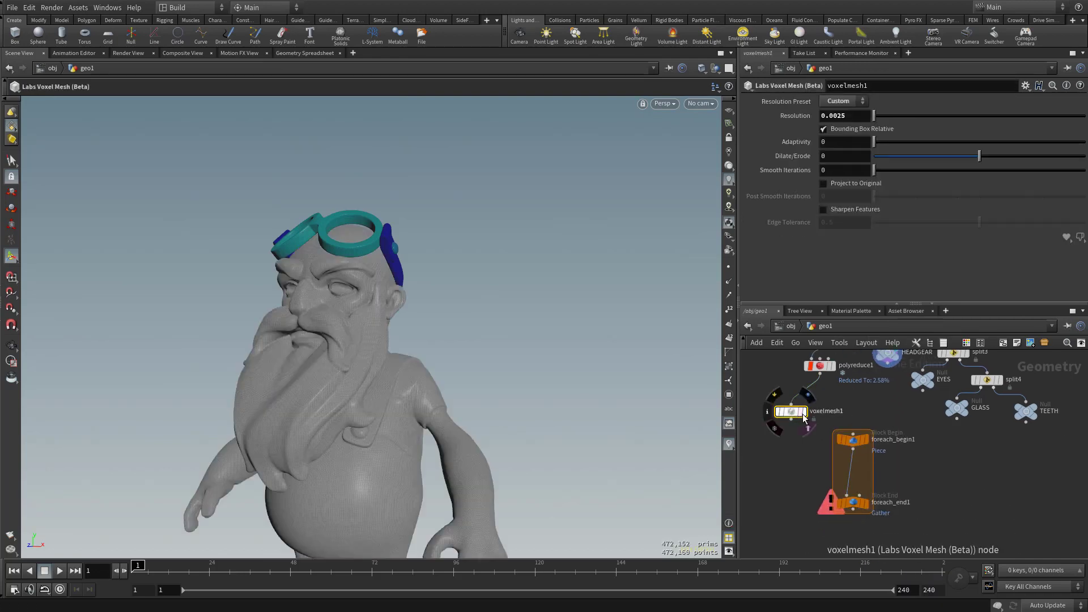
pyautogui.moveTo(849, 389); pyautogui.dragTo(848, 430, button='middle')
pyautogui.click(834, 412)
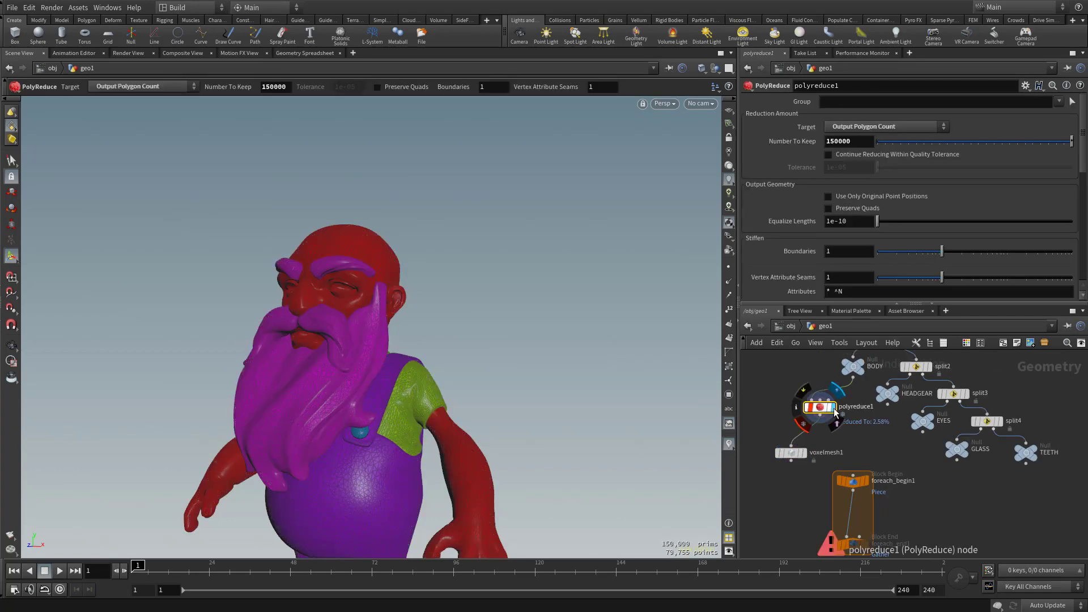
pyautogui.click(10, 160)
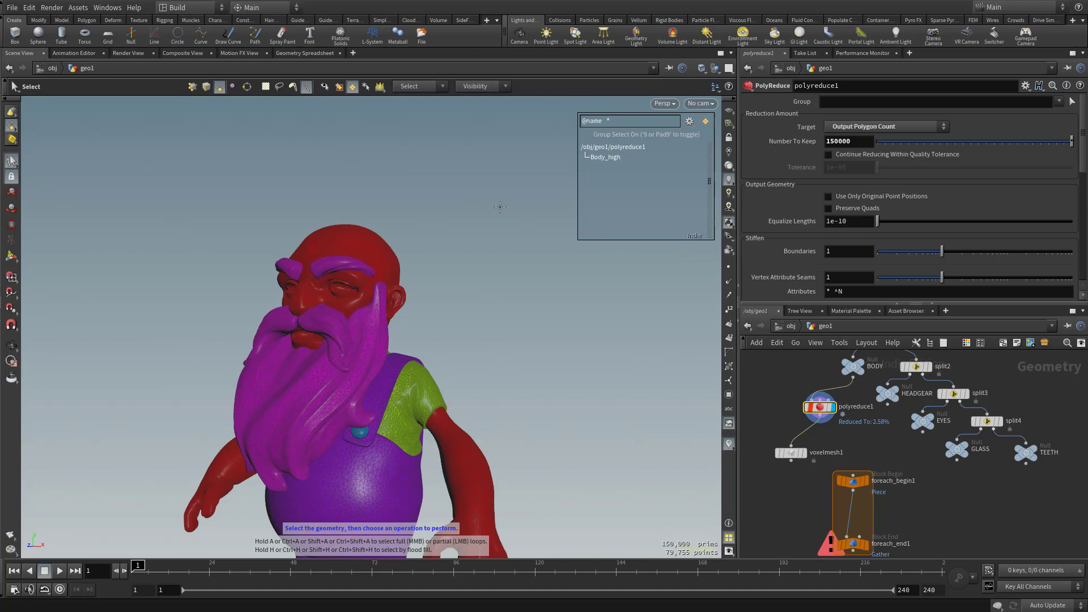
# Compare the name attribute on voxelmesh1 with the one on polyreduce1, ending with polyreduce1 displayed
pyautogui.moveTo(938, 491); pyautogui.dragTo(943, 460, button='middle')
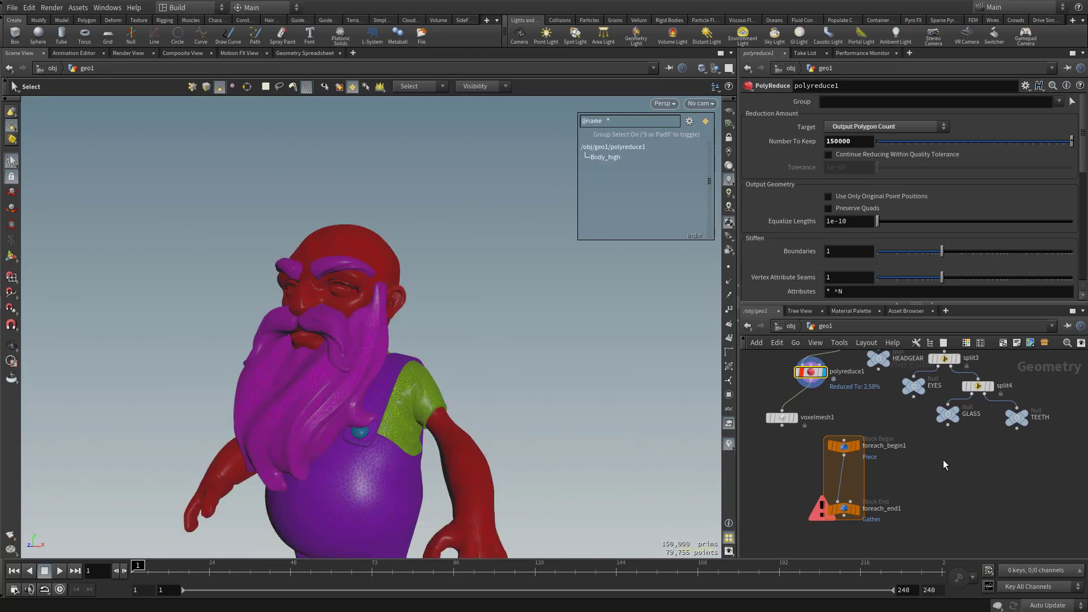
pyautogui.click(785, 418)
pyautogui.click(794, 418)
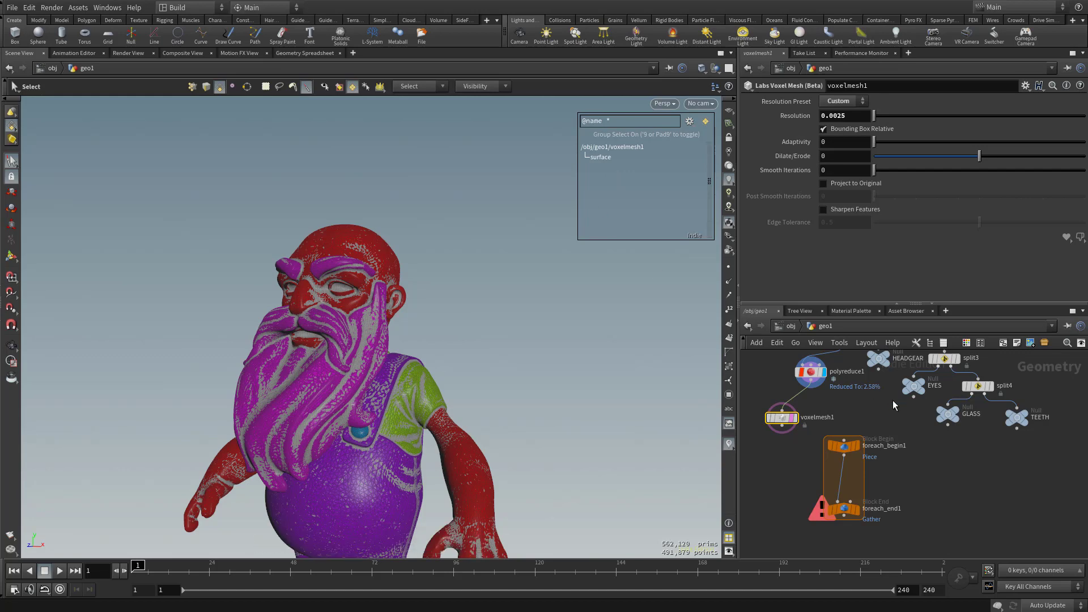
pyautogui.moveTo(810, 371); pyautogui.dragTo(831, 381, button='middle')
pyautogui.click(843, 382)
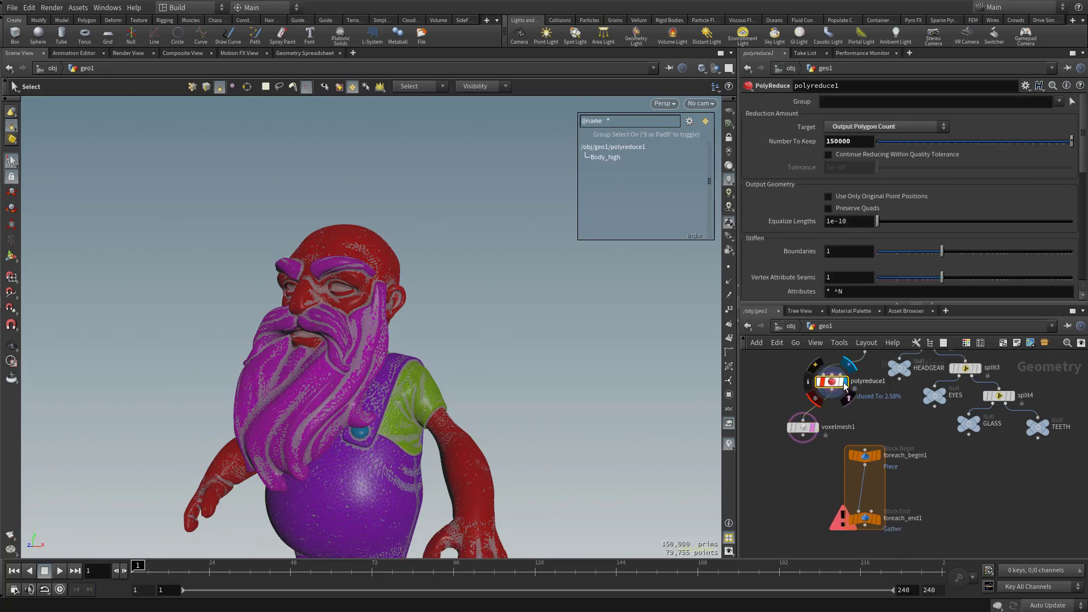
# Disconnect voxelmesh1 from polyreduce1 and set it aside next to the for-each loop
pyautogui.moveTo(962, 493)
pyautogui.mouseDown(button='middle')
pyautogui.moveTo(983, 507)
pyautogui.moveTo(955, 478)
pyautogui.mouseUp(button='middle')
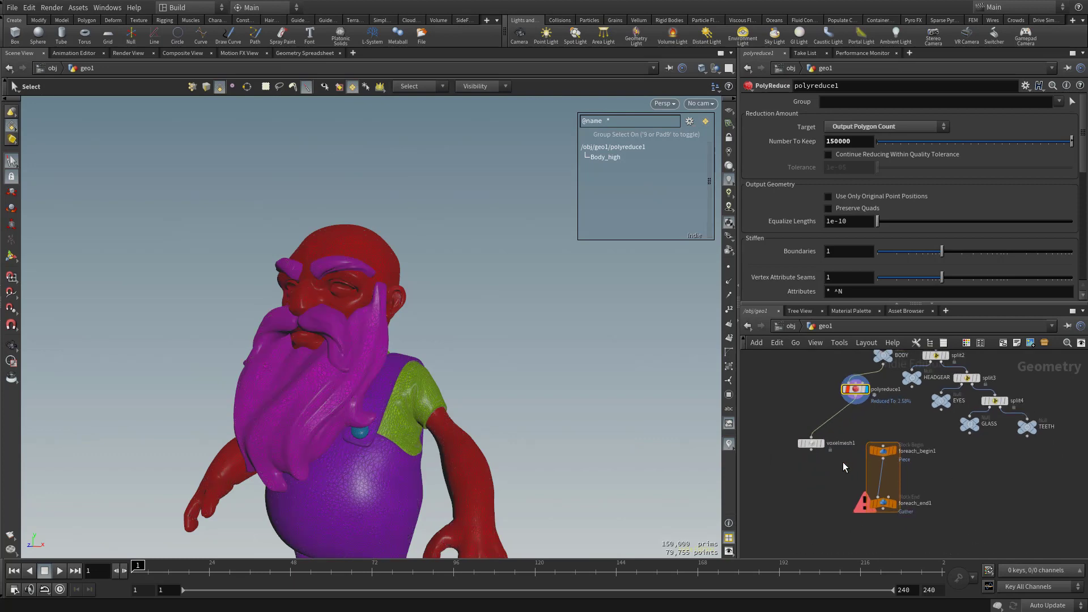
pyautogui.moveTo(811, 444)
pyautogui.mouseDown()
pyautogui.moveTo(862, 445)
pyautogui.moveTo(795, 454)
pyautogui.mouseUp()
pyautogui.moveTo(795, 455); pyautogui.dragTo(794, 454)
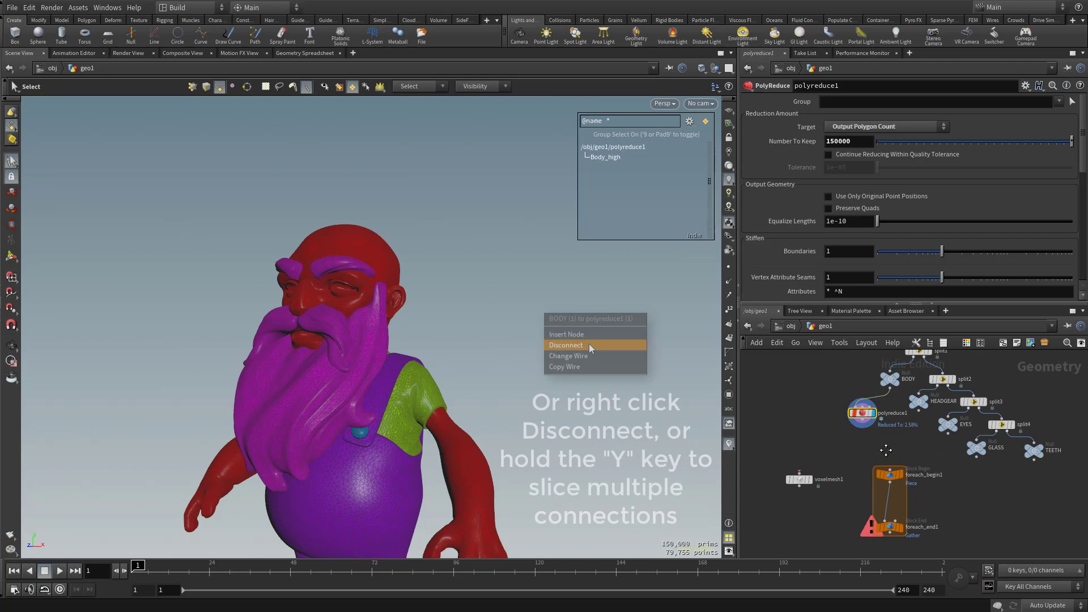
pyautogui.moveTo(863, 412); pyautogui.dragTo(862, 415)
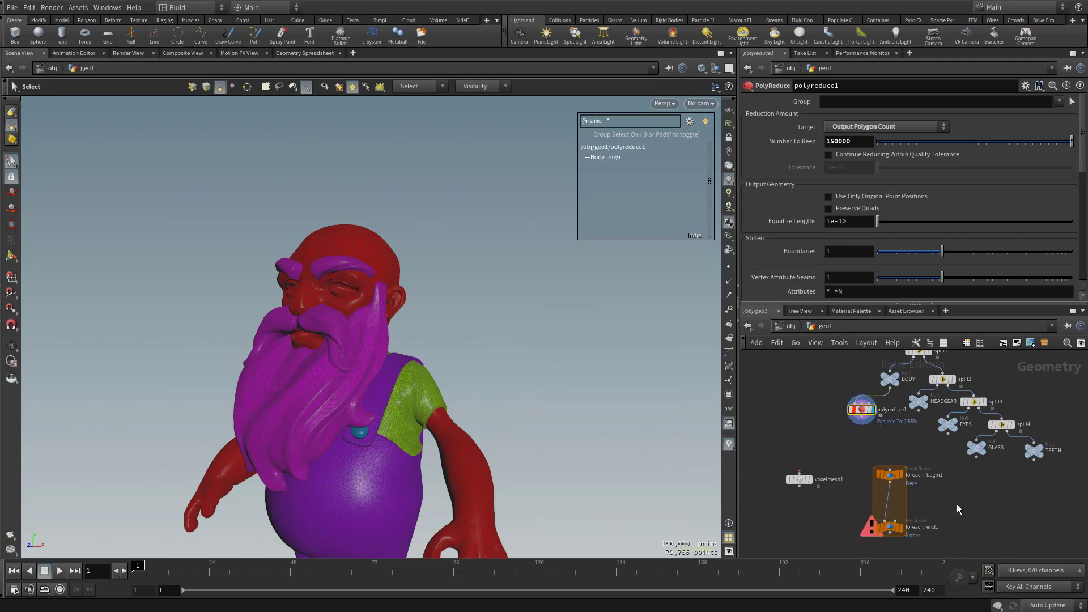
# Add a Merge node above the loop, feed it polyreduce1 and HEADGEAR, and wire its output into foreach_begin1
pyautogui.moveTo(957, 504); pyautogui.dragTo(949, 495, button='middle')
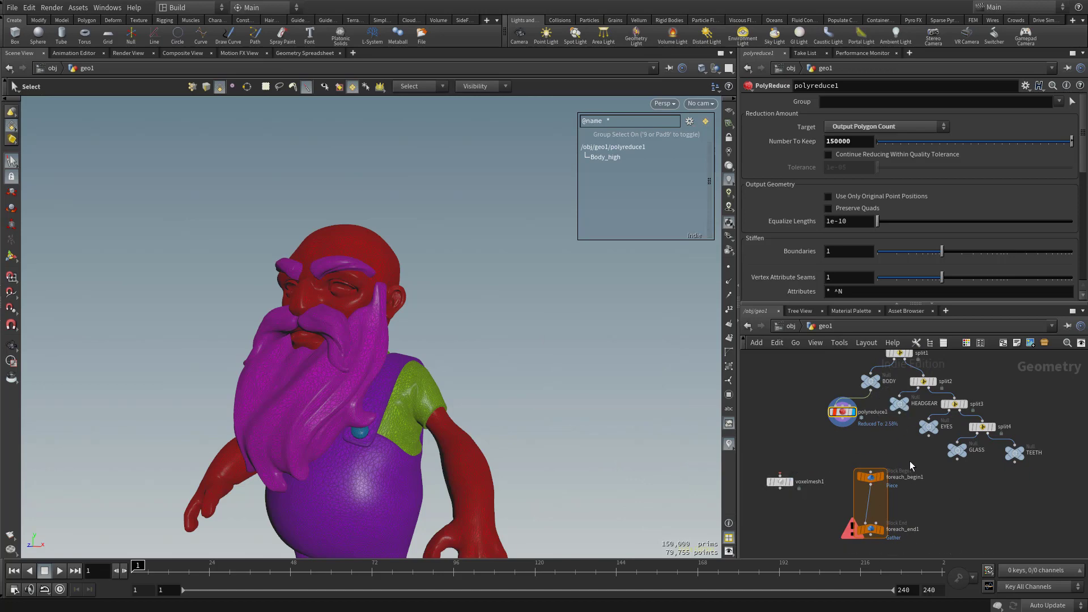
pyautogui.press('Tab')
pyautogui.write('merge')
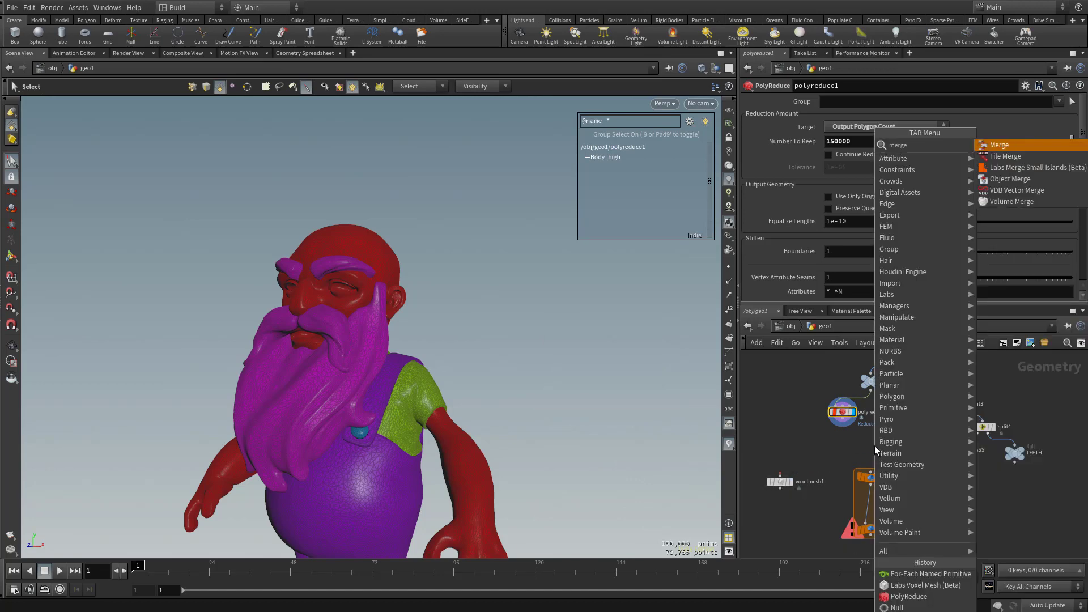
pyautogui.press('Return')
pyautogui.click(873, 445)
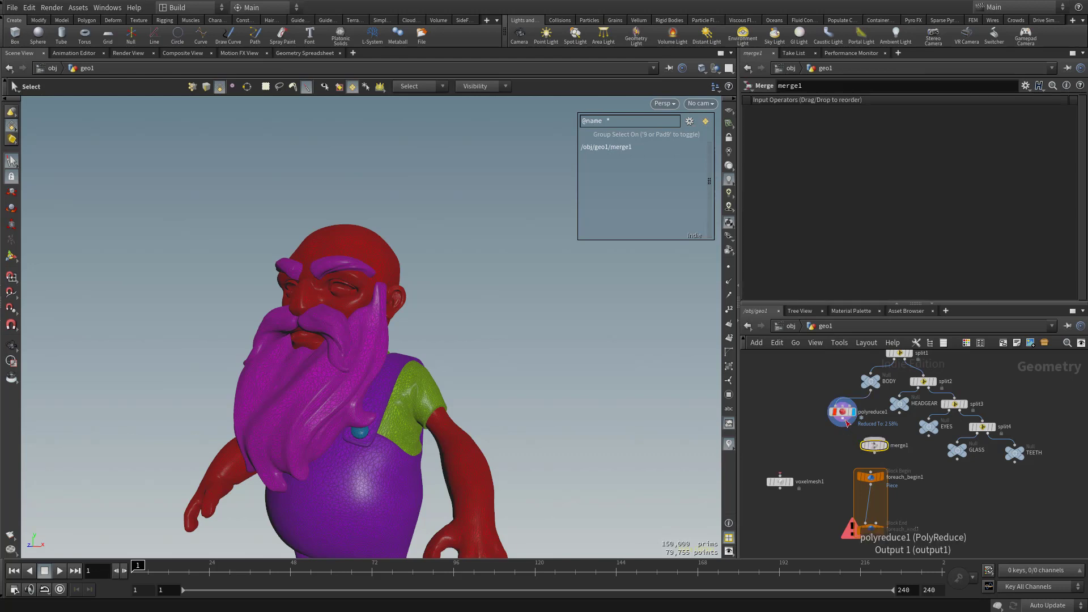
pyautogui.moveTo(869, 446); pyautogui.dragTo(870, 445)
pyautogui.moveTo(899, 412); pyautogui.dragTo(871, 445)
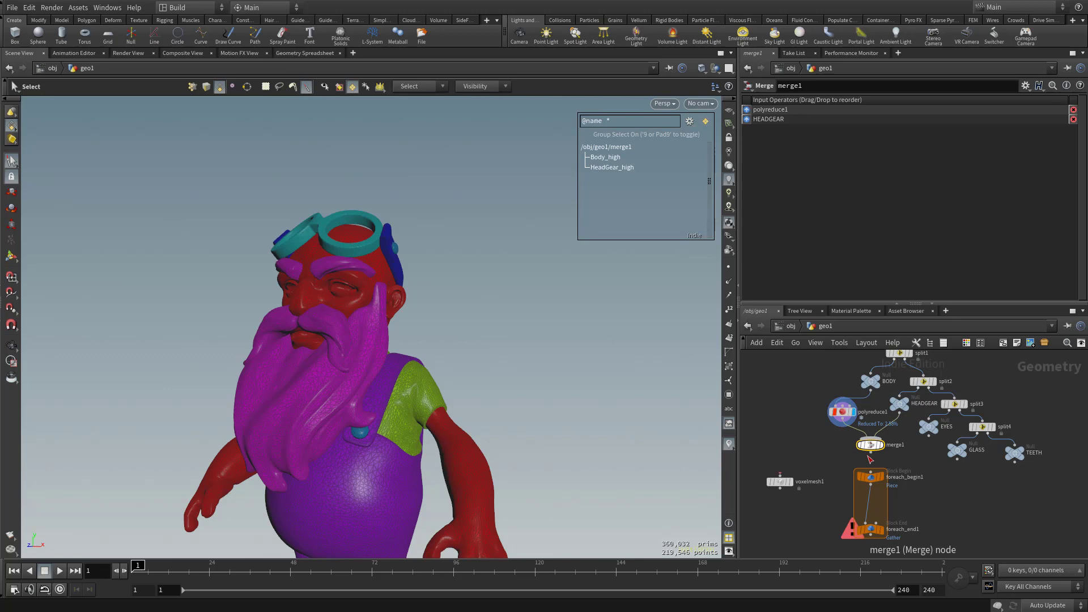
# Wire voxelmesh1 between foreach_begin1 and foreach_end1, and display foreach_end1
pyautogui.moveTo(965, 488)
pyautogui.mouseDown(button='middle')
pyautogui.moveTo(954, 455)
pyautogui.moveTo(964, 487)
pyautogui.moveTo(982, 480)
pyautogui.mouseUp(button='middle')
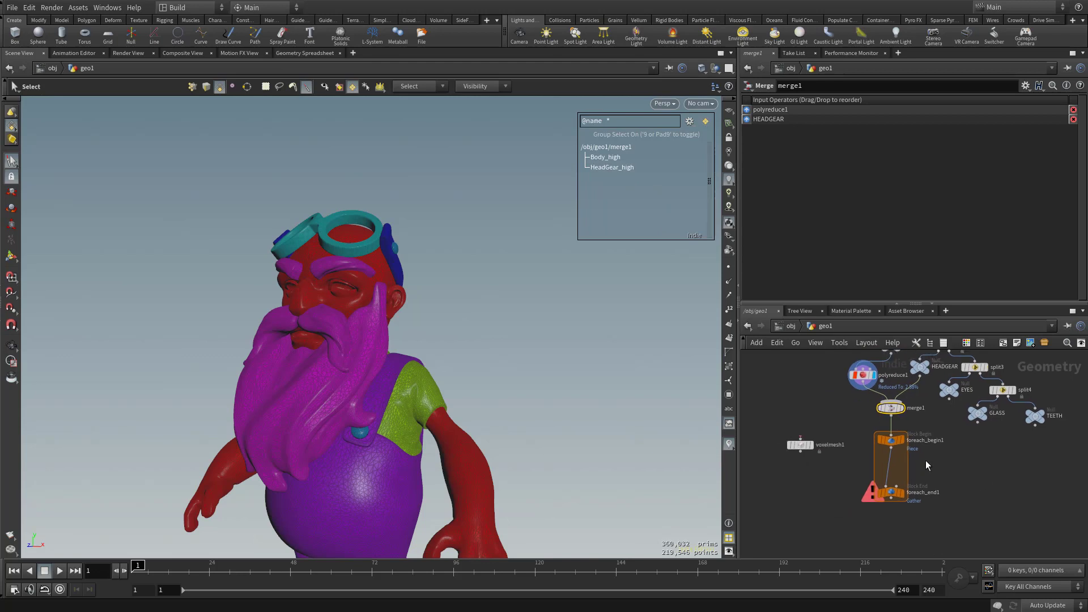
pyautogui.scroll(3, 816, 453)
pyautogui.moveTo(815, 471); pyautogui.dragTo(894, 498)
pyautogui.moveTo(1008, 505); pyautogui.dragTo(950, 474, button='middle')
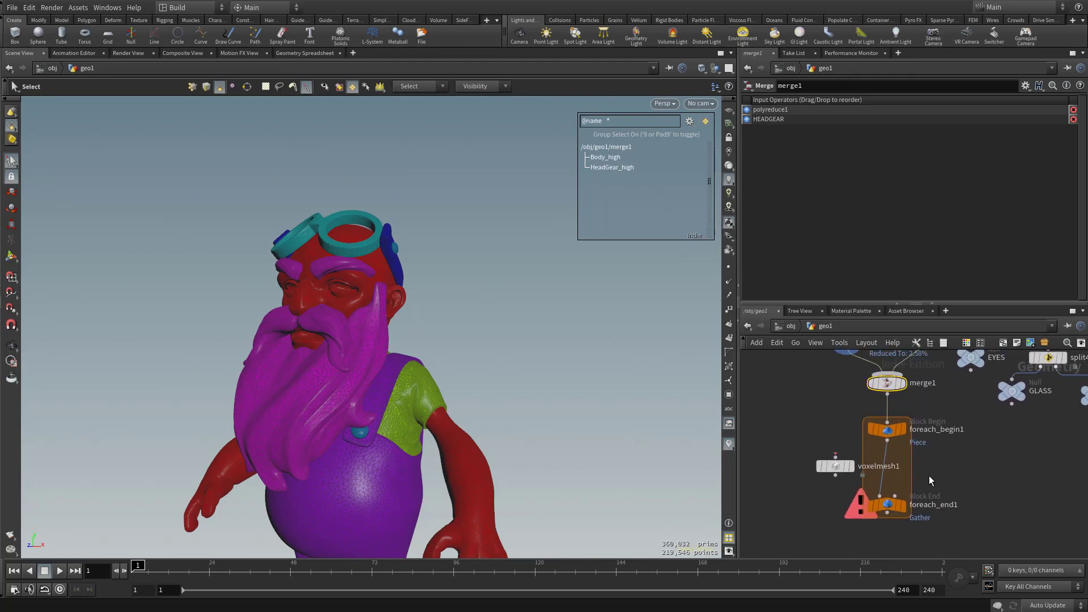
pyautogui.moveTo(887, 440); pyautogui.dragTo(887, 499)
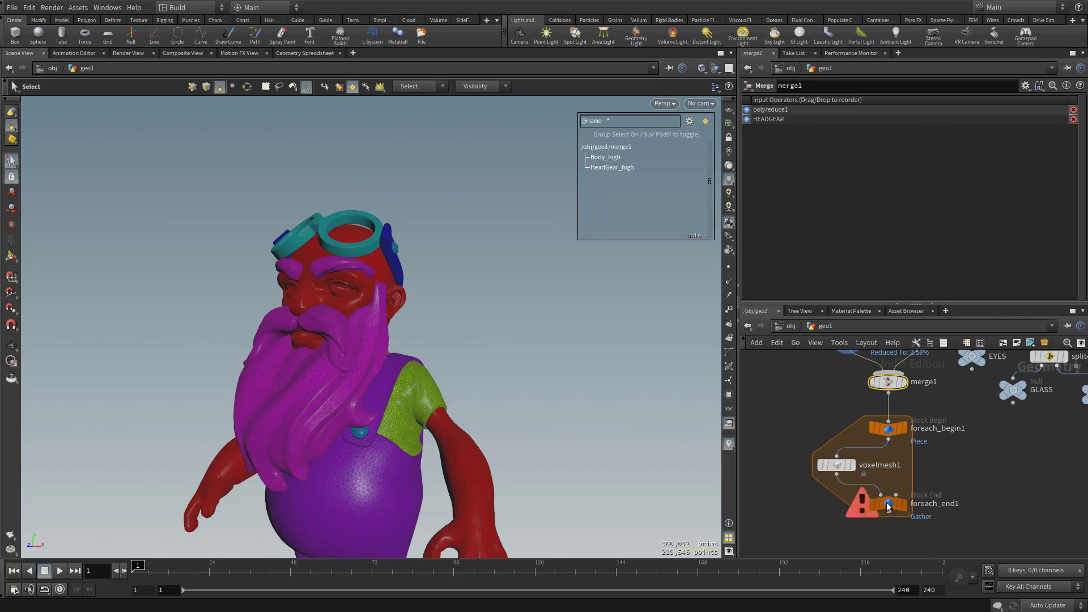
pyautogui.click(903, 506)
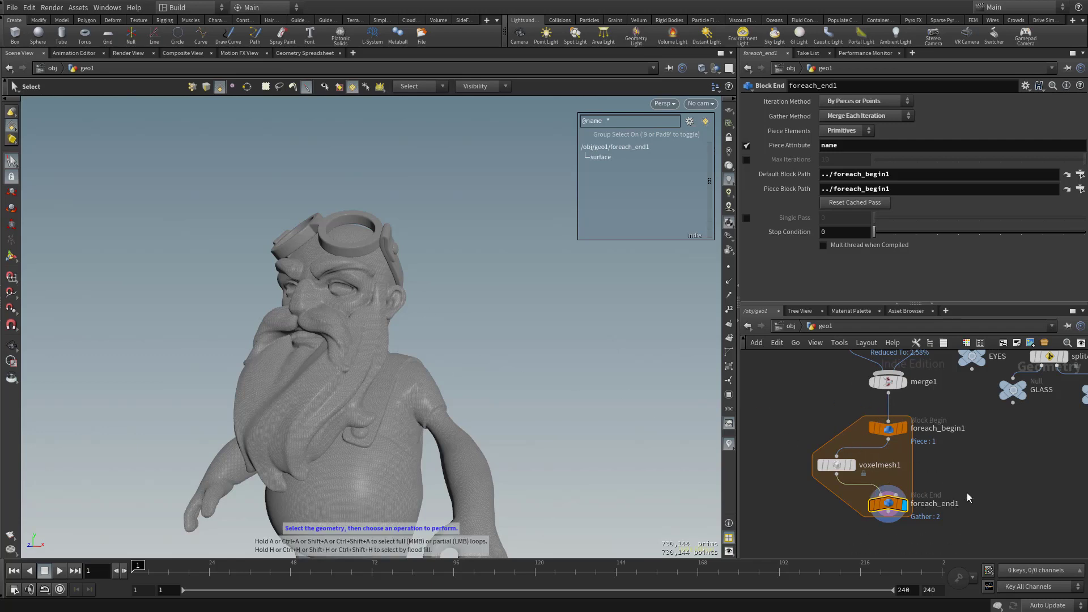
# Examine the voxel mesh density on the goggles compared with the head up close
pyautogui.moveTo(971, 474)
pyautogui.mouseDown(button='middle')
pyautogui.moveTo(977, 486)
pyautogui.moveTo(961, 464)
pyautogui.mouseUp(button='middle')
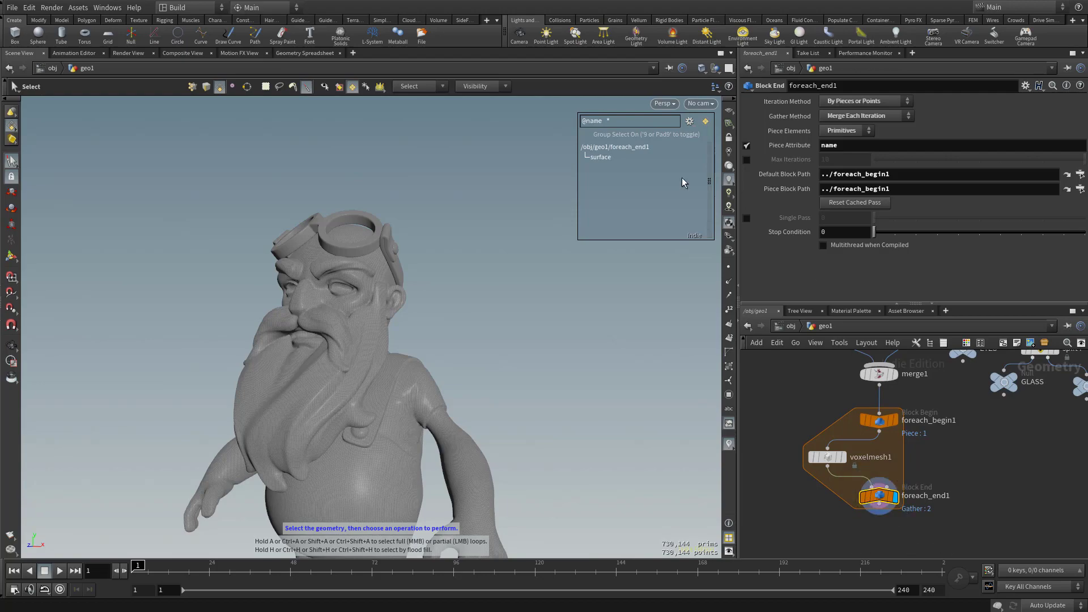
pyautogui.scroll(5, 355, 281)
pyautogui.moveTo(354, 282); pyautogui.dragTo(418, 345, button='middle')
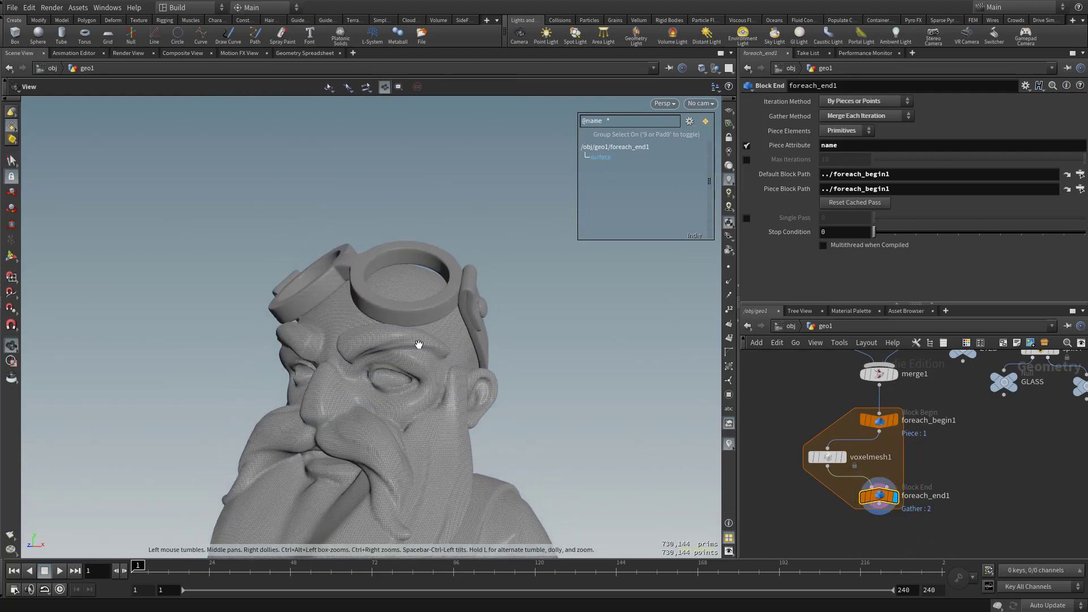
pyautogui.moveTo(418, 345); pyautogui.dragTo(335, 248)
pyautogui.press('s')
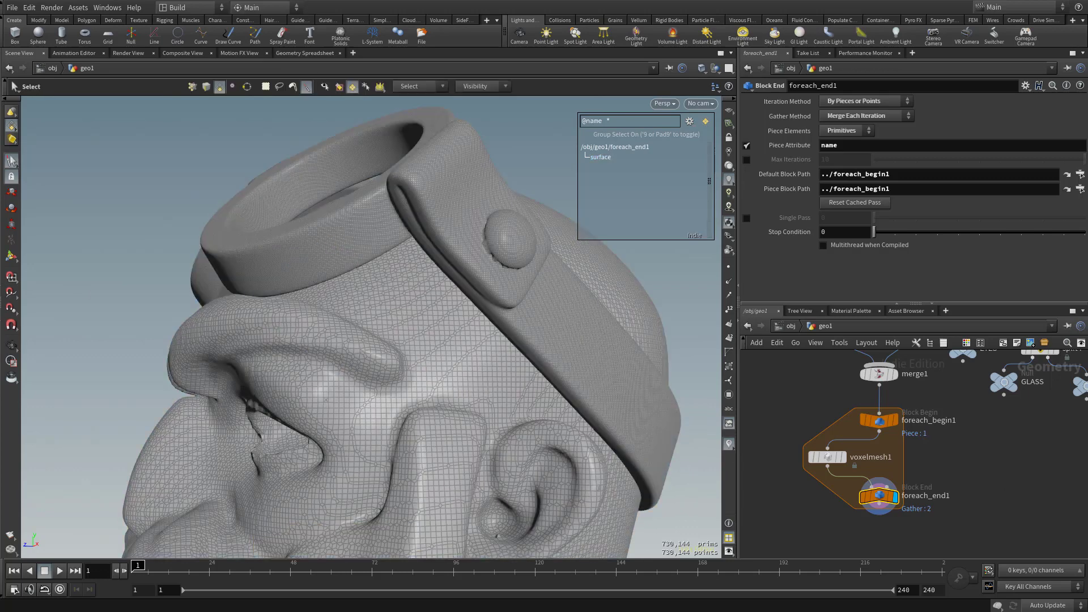
# Turn off Bounding Box Relative on voxelmesh1 and set its resolution to .1
pyautogui.click(832, 458)
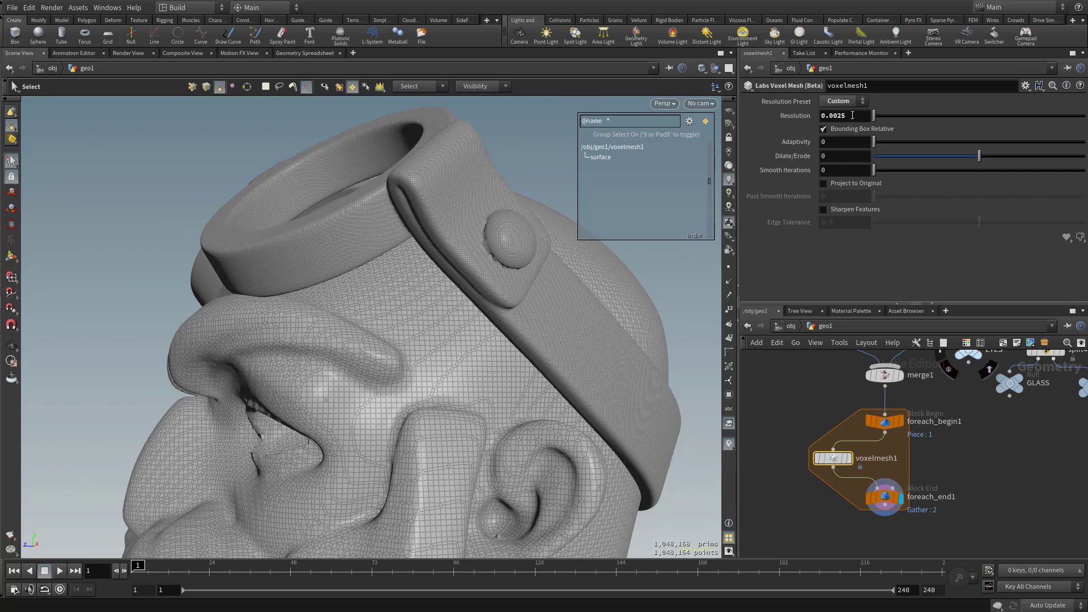
pyautogui.moveTo(850, 117); pyautogui.dragTo(807, 114)
pyautogui.write('.1')
pyautogui.press('Return')
pyautogui.moveTo(23, 221); pyautogui.dragTo(287, 207)
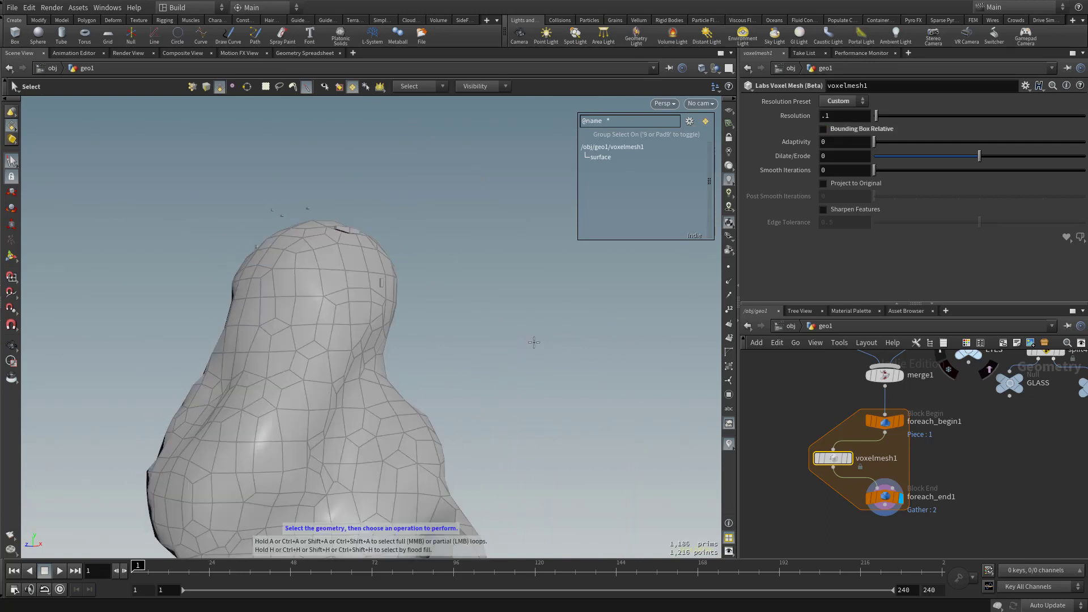
pyautogui.keyDown('alt'); pyautogui.moveTo(492, 321); pyautogui.dragTo(510, 308); pyautogui.keyUp('alt')
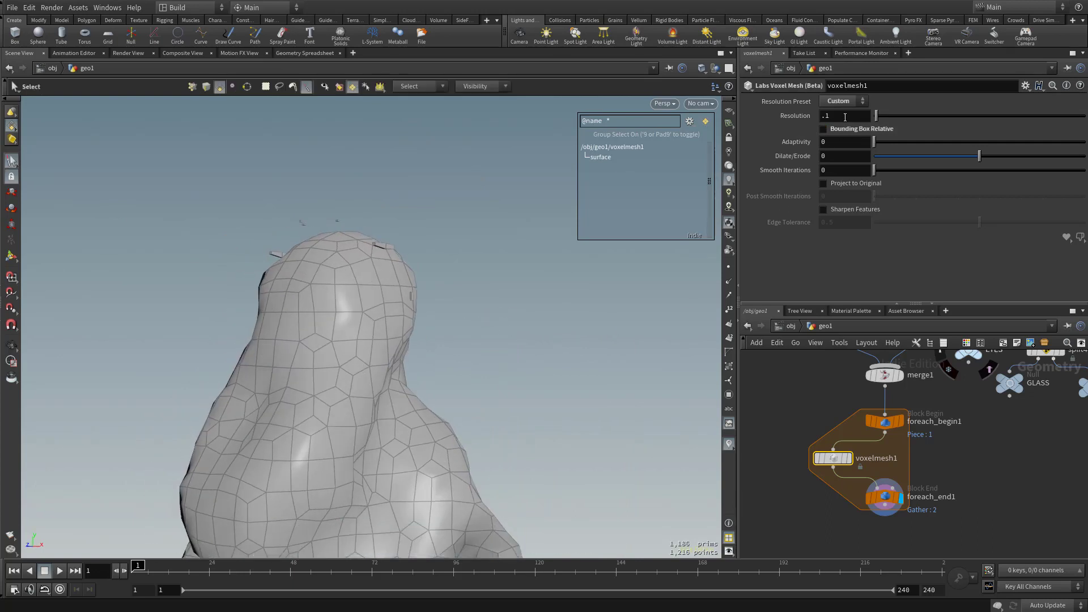
# Set the voxelmesh1 resolution to .01 and inspect the resulting mesh on the head and goggles
pyautogui.doubleClick(845, 116)
pyautogui.write('.01')
pyautogui.press('Return')
pyautogui.keyDown('alt'); pyautogui.moveTo(363, 258); pyautogui.dragTo(340, 218); pyautogui.keyUp('alt')
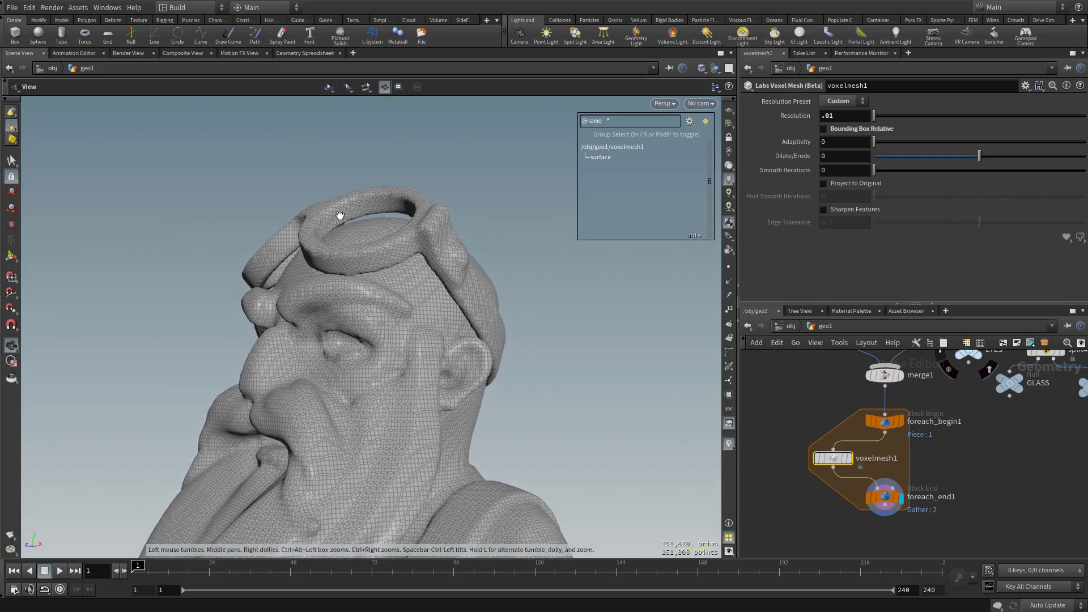
pyautogui.keyDown('alt'); pyautogui.moveTo(544, 309); pyautogui.dragTo(505, 311); pyautogui.keyUp('alt')
pyautogui.keyDown('alt'); pyautogui.moveTo(505, 311); pyautogui.dragTo(556, 359, button='right'); pyautogui.keyUp('alt')
pyautogui.moveTo(556, 358); pyautogui.dragTo(437, 286)
pyautogui.press('s')
# Refine the voxelmesh1 resolution to .005 and check the head and goggles from the side
pyautogui.click(846, 116)
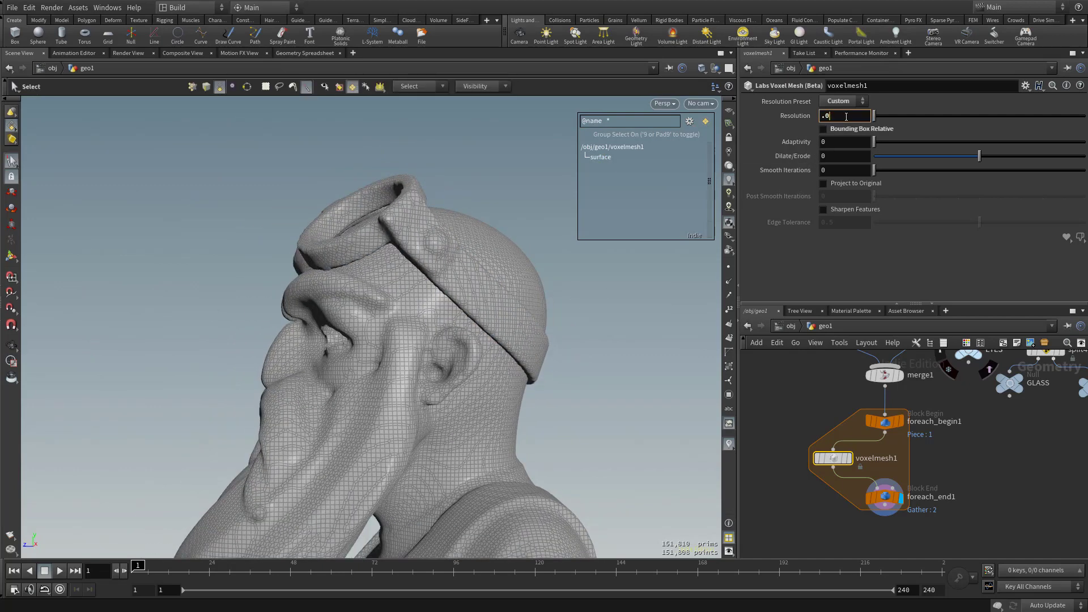
pyautogui.write('5')
pyautogui.press('Return')
pyautogui.press('Escape')
pyautogui.moveTo(374, 396); pyautogui.dragTo(447, 431)
# Set the voxelmesh1 resolution to .0025 and inspect the resulting mesh on the goggles strap and head
pyautogui.click(837, 116)
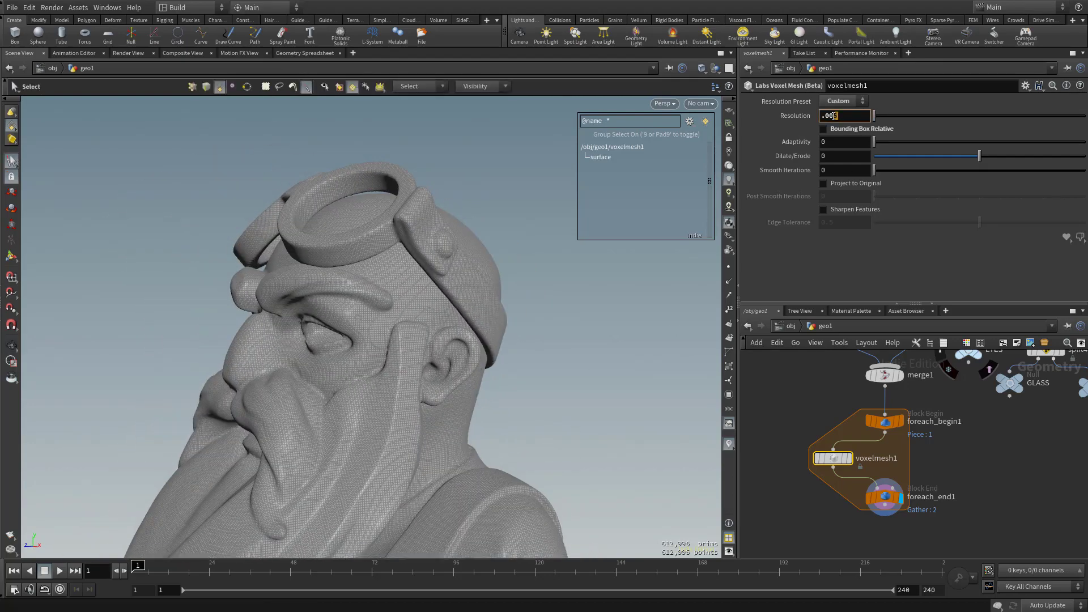
pyautogui.write('2')
pyautogui.press('Return')
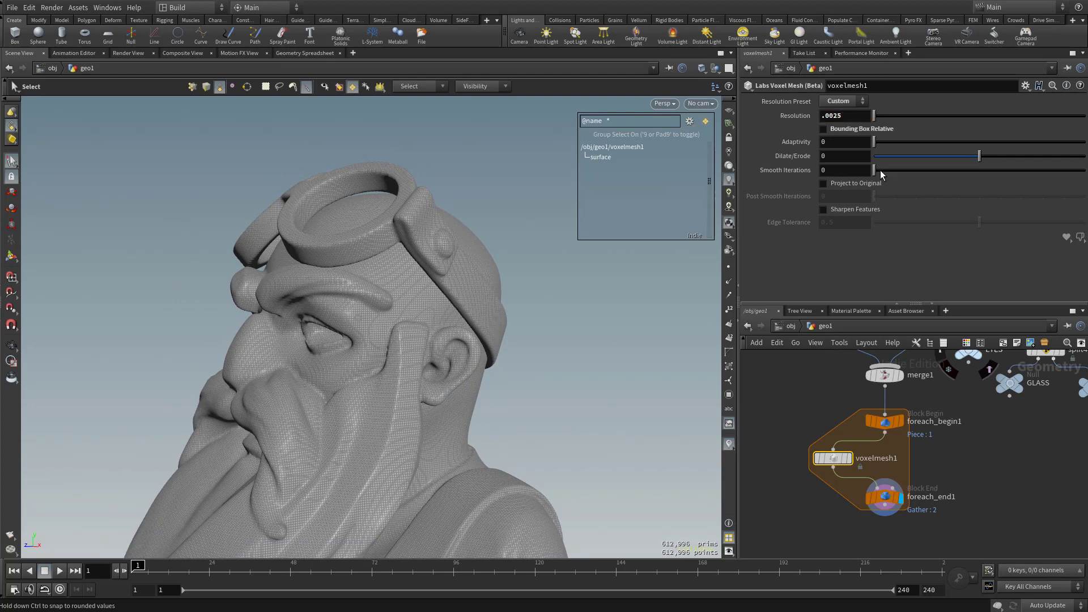
pyautogui.keyDown('alt'); pyautogui.moveTo(552, 380); pyautogui.dragTo(562, 310); pyautogui.keyUp('alt')
pyautogui.keyDown('alt'); pyautogui.moveTo(563, 310); pyautogui.dragTo(372, 311, button='middle'); pyautogui.keyUp('alt')
pyautogui.moveTo(372, 311)
pyautogui.keyDown('alt'); pyautogui.mouseDown()
pyautogui.moveTo(395, 344)
pyautogui.moveTo(384, 308)
pyautogui.mouseUp(); pyautogui.keyUp('alt')
pyautogui.keyDown('alt'); pyautogui.moveTo(385, 308); pyautogui.dragTo(684, 405, button='right'); pyautogui.keyUp('alt')
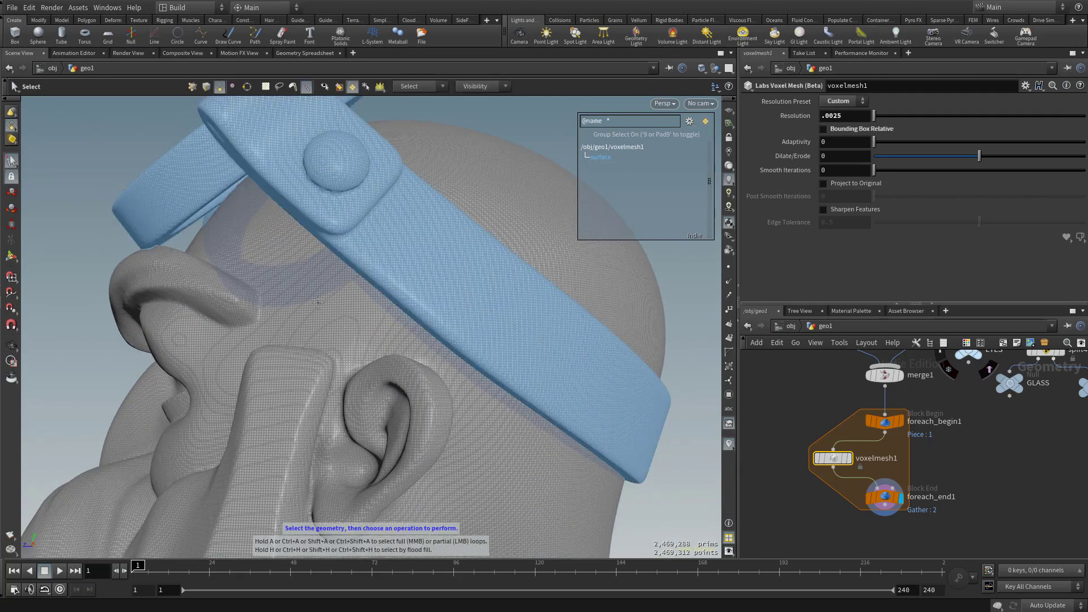
pyautogui.keyDown('alt'); pyautogui.moveTo(505, 396); pyautogui.dragTo(303, 162, button='right'); pyautogui.keyUp('alt')
pyautogui.keyDown('alt'); pyautogui.moveTo(304, 163); pyautogui.dragTo(471, 289); pyautogui.keyUp('alt')
# Add an Attribute Transfer node inside the for-each loop, placed between voxelmesh1 and foreach_end1
pyautogui.moveTo(977, 474); pyautogui.dragTo(964, 464, button='middle')
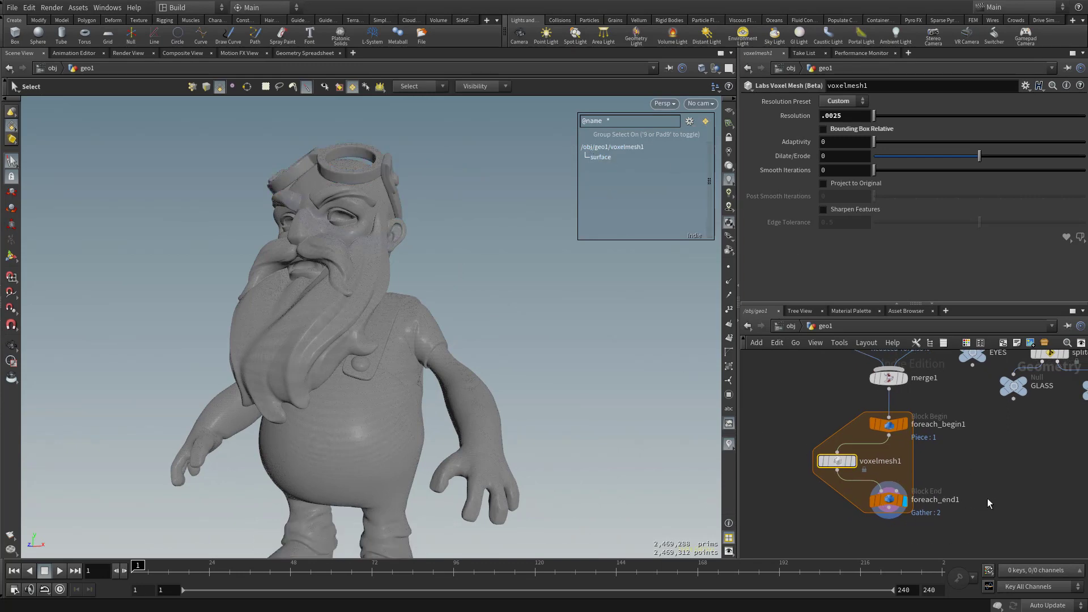
pyautogui.moveTo(987, 498); pyautogui.dragTo(951, 496, button='middle')
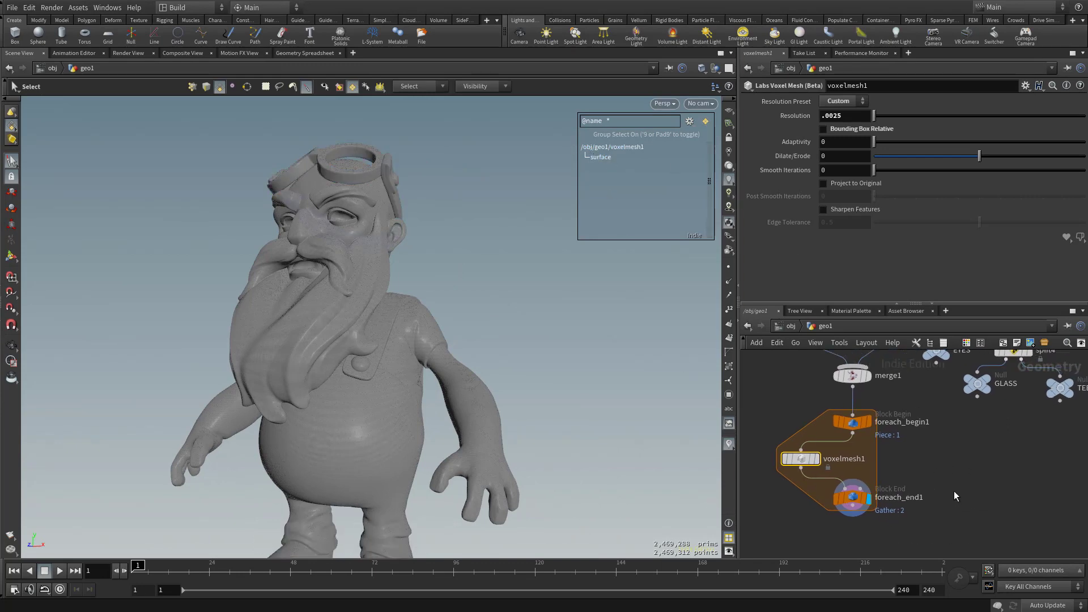
pyautogui.press('Tab')
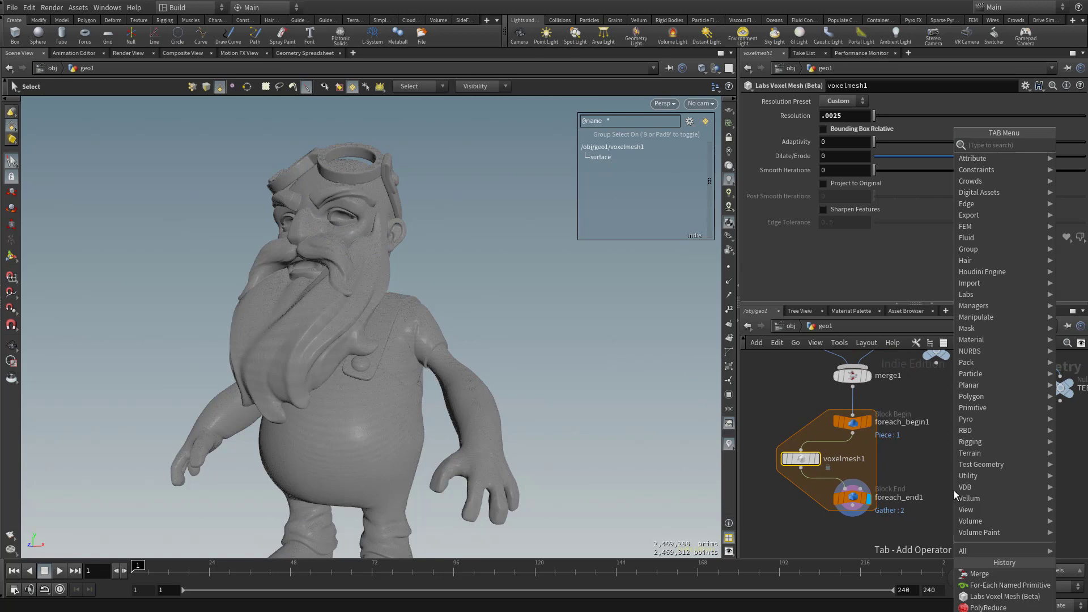
pyautogui.write('attribute trans')
pyautogui.press('Return')
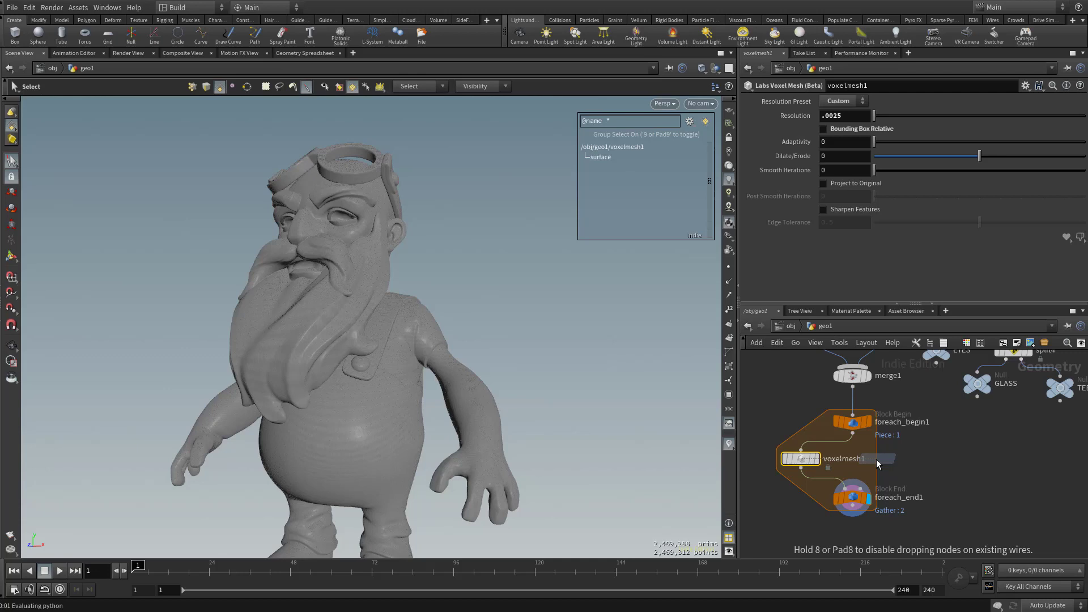
pyautogui.click(876, 459)
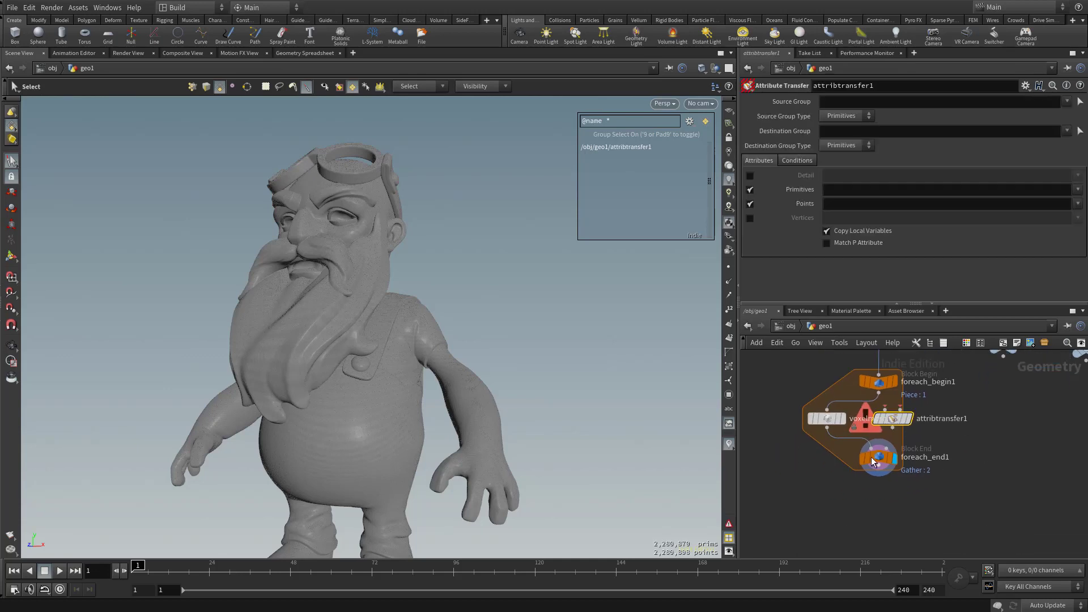
pyautogui.moveTo(875, 459); pyautogui.dragTo(875, 491)
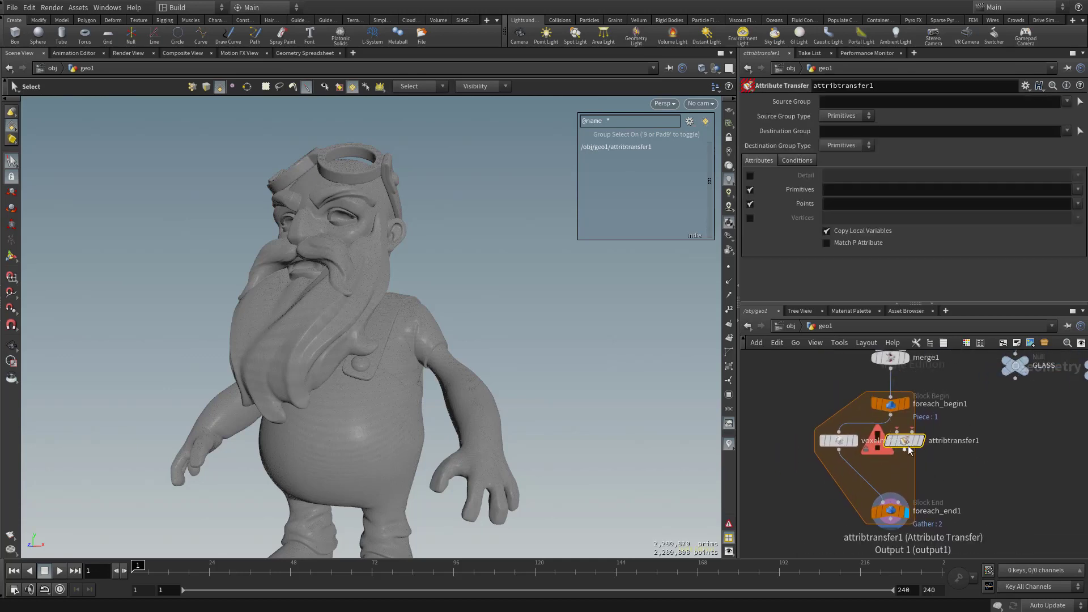
pyautogui.moveTo(906, 446); pyautogui.dragTo(905, 475)
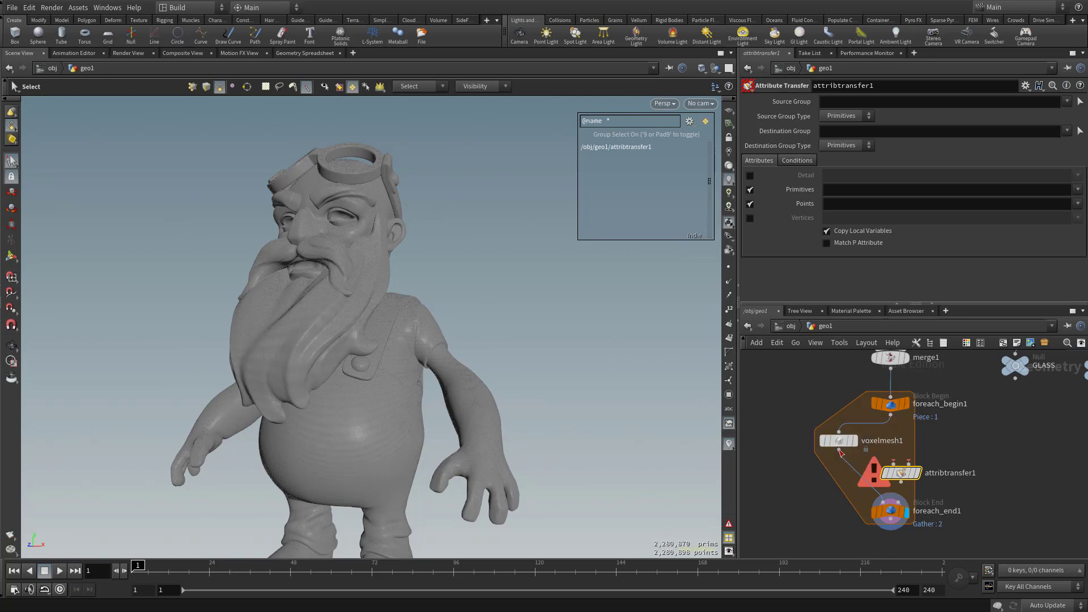
# Wire voxelmesh1 into the first input of attribtransfer1, foreach_begin1 into its second, and its output into foreach_end1
pyautogui.moveTo(840, 450); pyautogui.dragTo(883, 483)
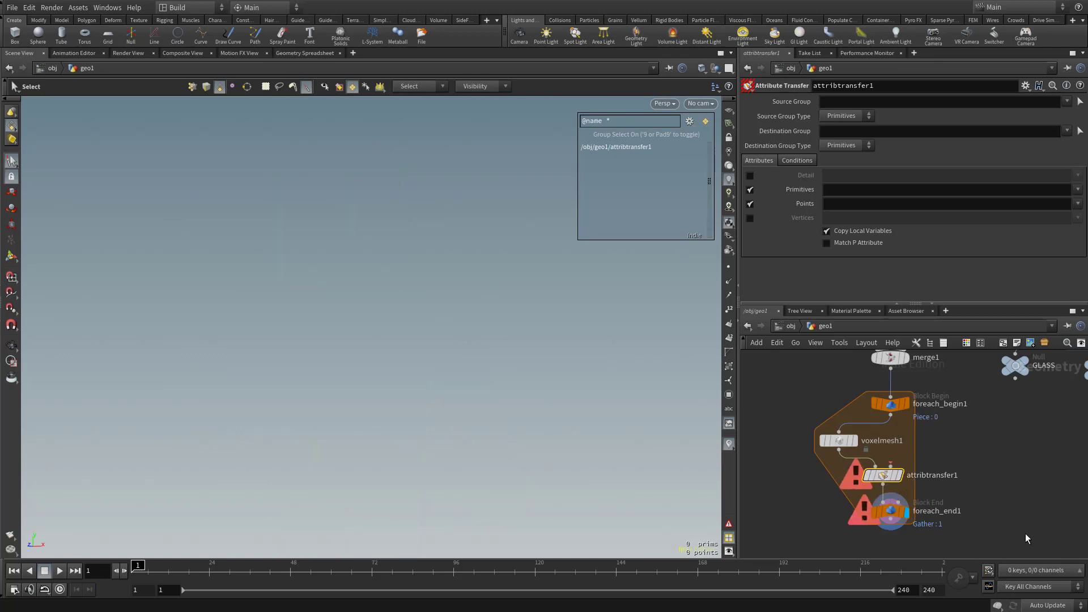
pyautogui.click(886, 420)
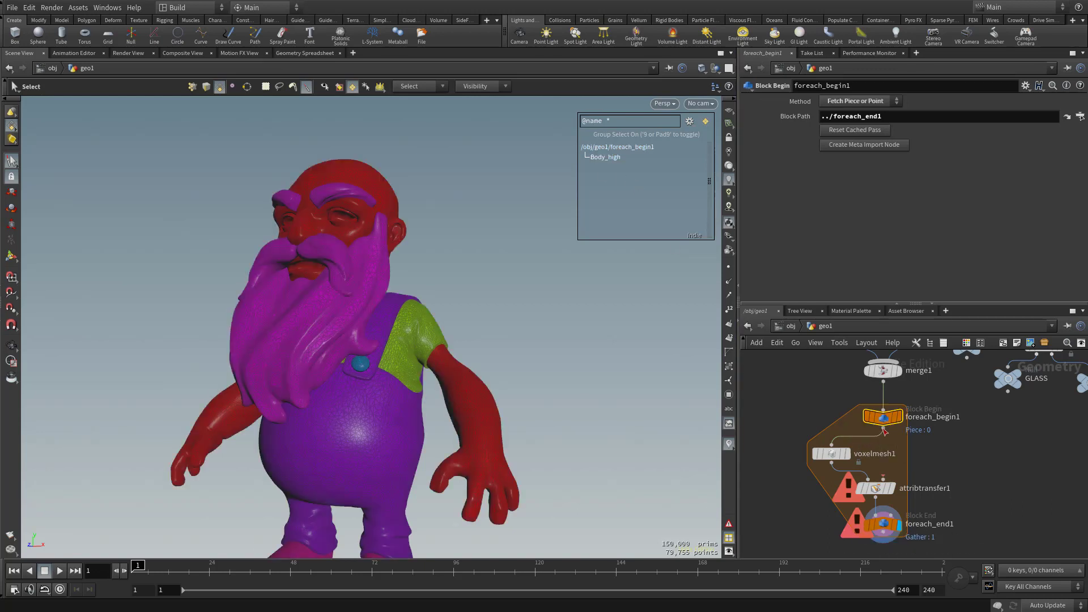
pyautogui.moveTo(884, 429); pyautogui.dragTo(887, 485)
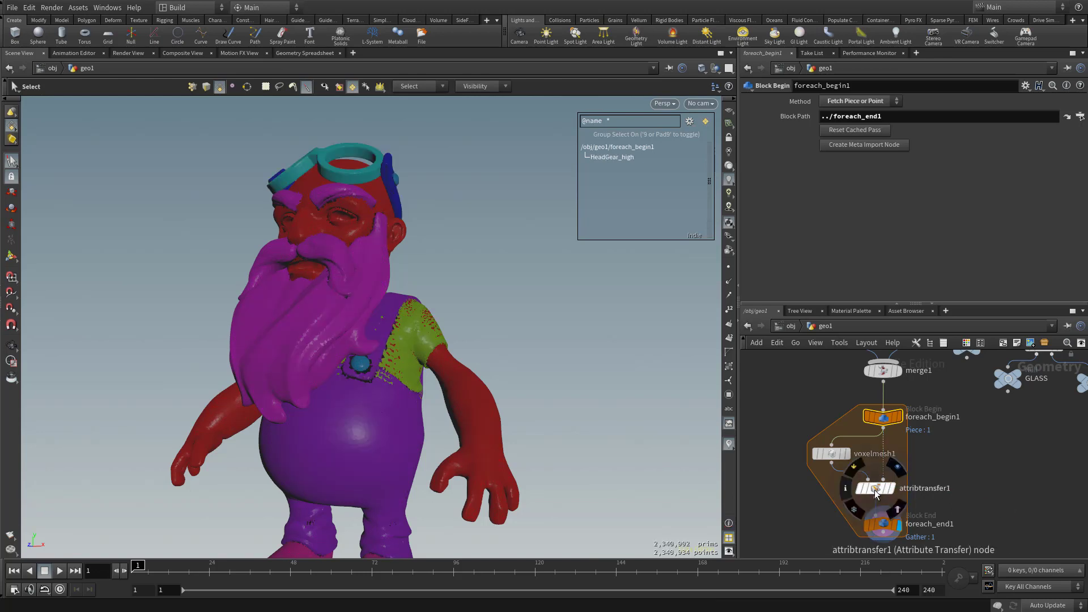
# Examine the transferred colours from attribtransfer1 on the beard, shirt and overalls up close
pyautogui.click(876, 490)
pyautogui.moveTo(878, 491)
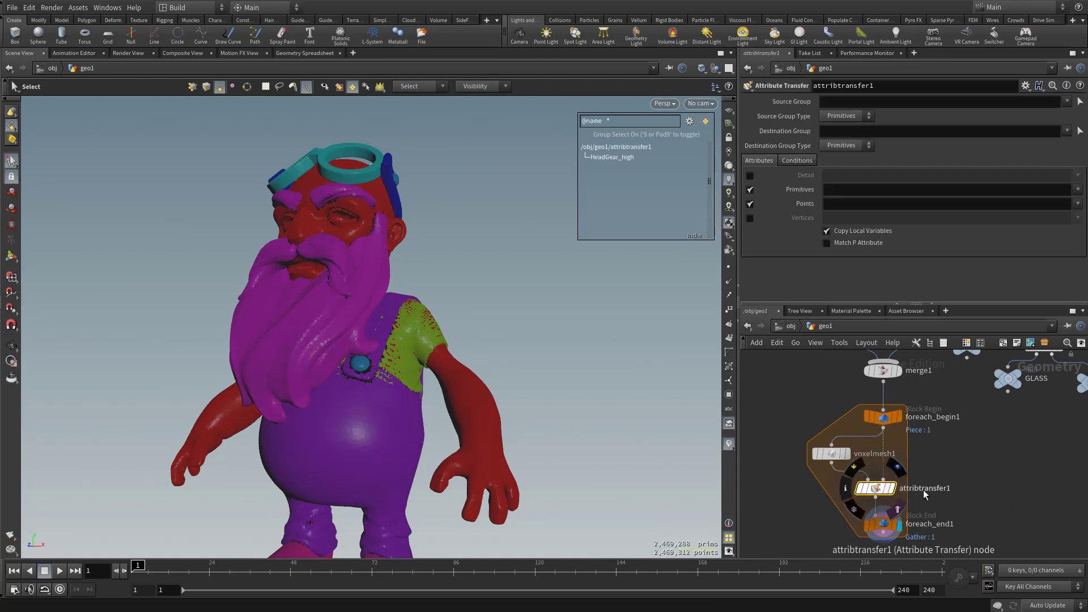
pyautogui.keyDown('alt'); pyautogui.moveTo(294, 269); pyautogui.dragTo(573, 355, button='right'); pyautogui.keyUp('alt')
pyautogui.keyDown('alt'); pyautogui.moveTo(573, 355); pyautogui.dragTo(474, 360); pyautogui.keyUp('alt')
pyautogui.moveTo(390, 409); pyautogui.dragTo(374, 395)
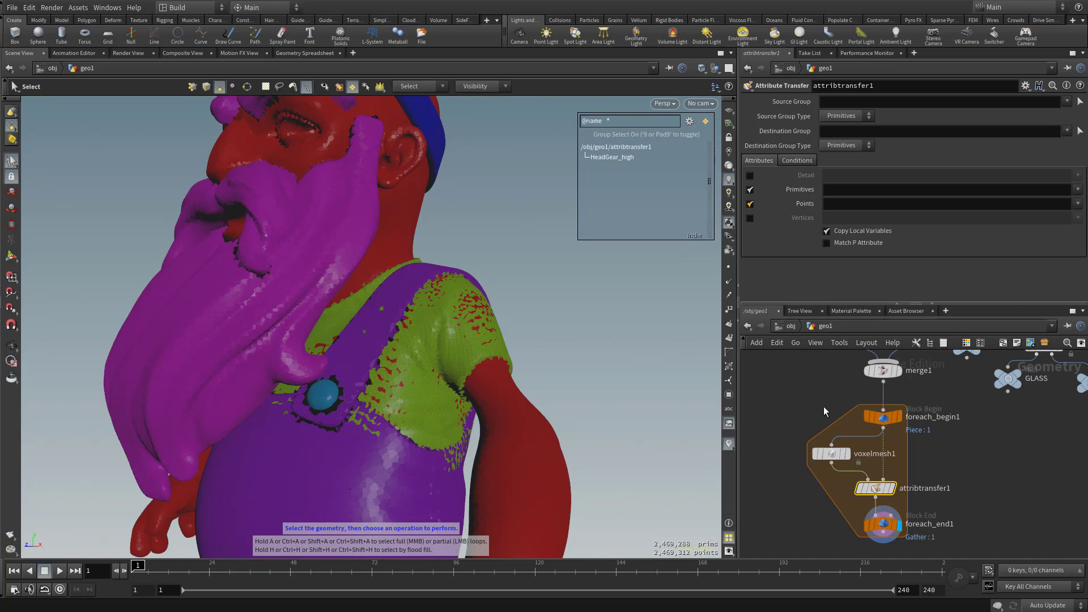
# Turn off point attributes on attribtransfer1 and compare its output with that of foreach_end1
pyautogui.moveTo(824, 406); pyautogui.dragTo(792, 555, button='middle')
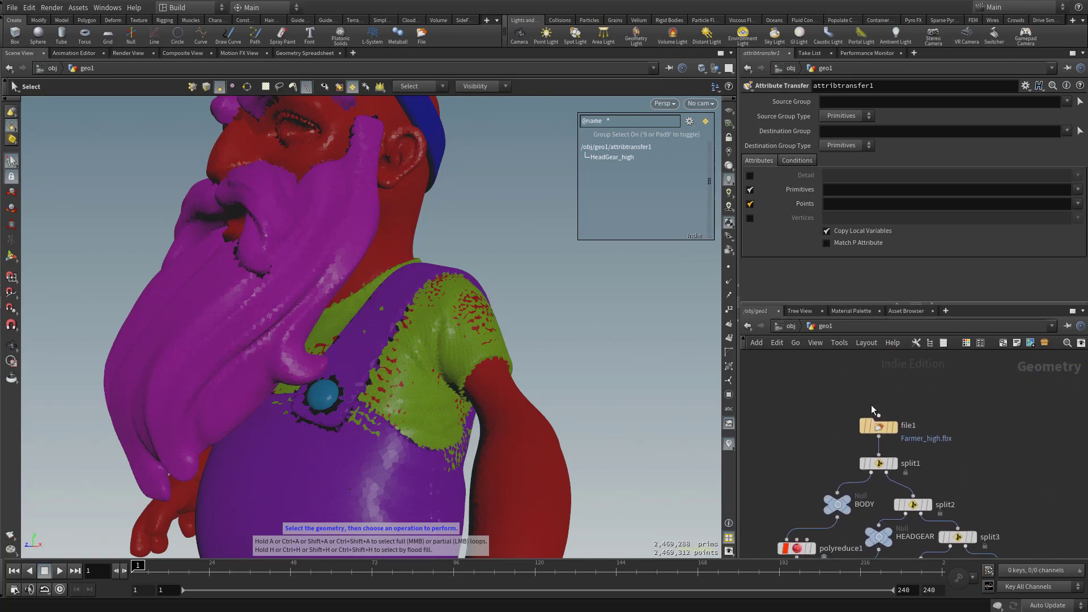
pyautogui.moveTo(771, 482); pyautogui.dragTo(804, 391, button='middle')
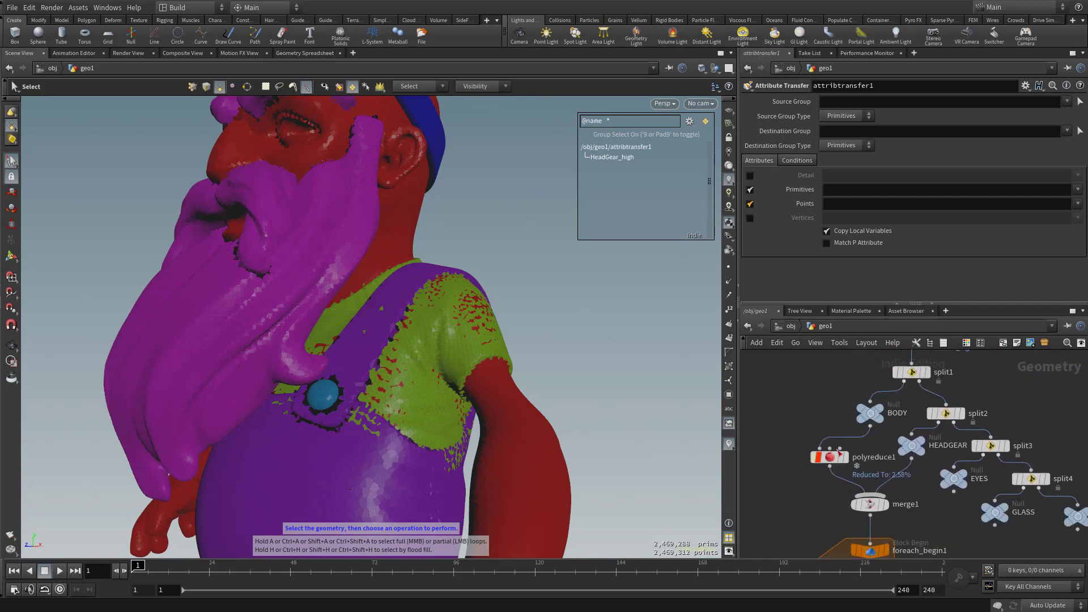
pyautogui.moveTo(794, 512); pyautogui.dragTo(755, 526, button='middle')
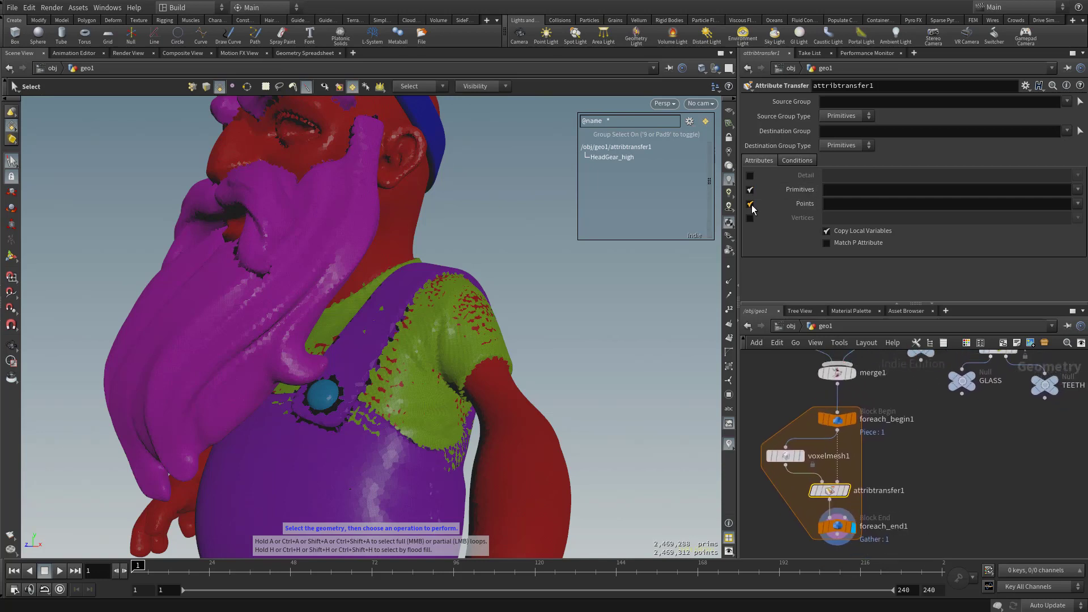
pyautogui.click(838, 527)
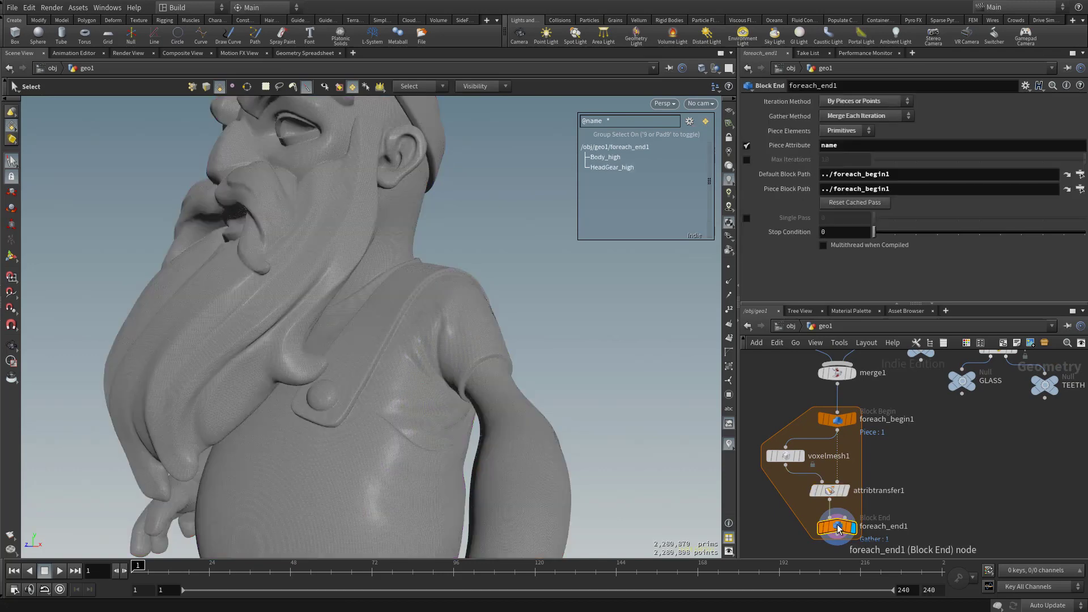
pyautogui.click(842, 491)
pyautogui.click(845, 491)
pyautogui.click(844, 525)
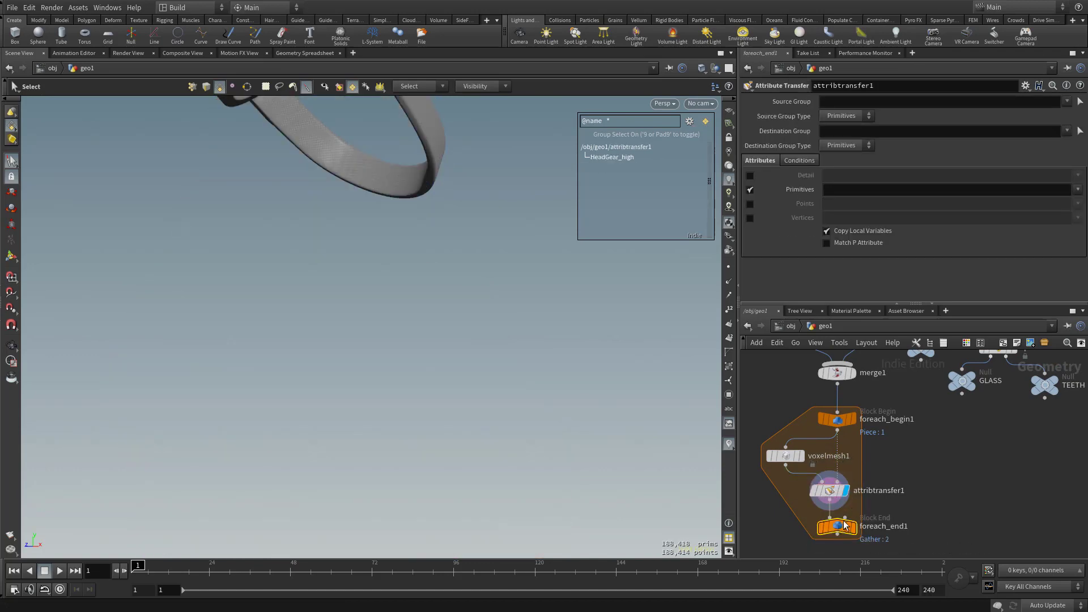
pyautogui.click(853, 528)
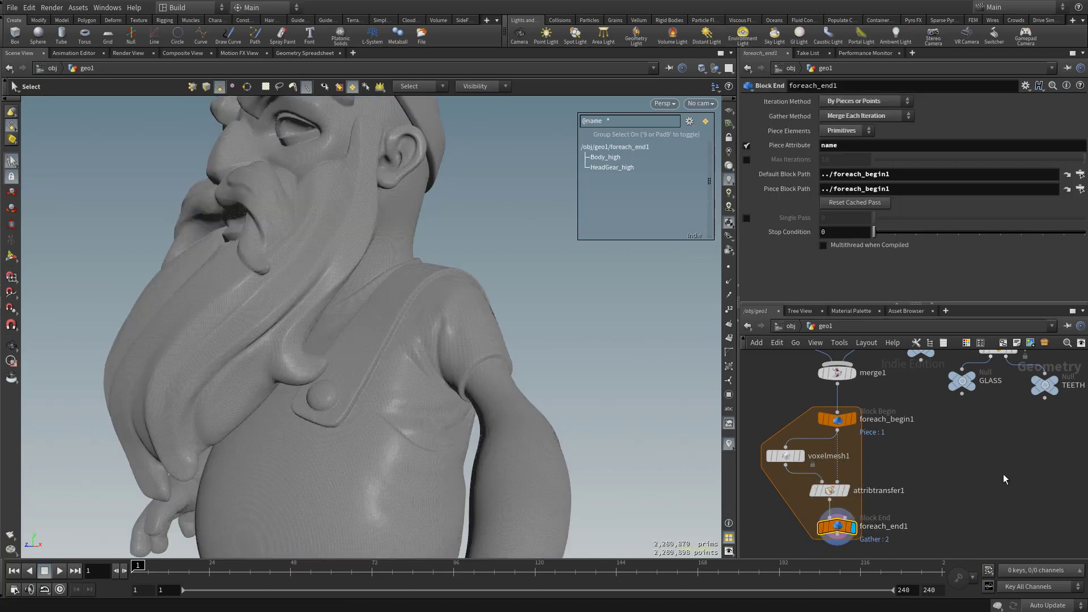
pyautogui.keyDown('alt'); pyautogui.moveTo(545, 299); pyautogui.dragTo(570, 285); pyautogui.keyUp('alt')
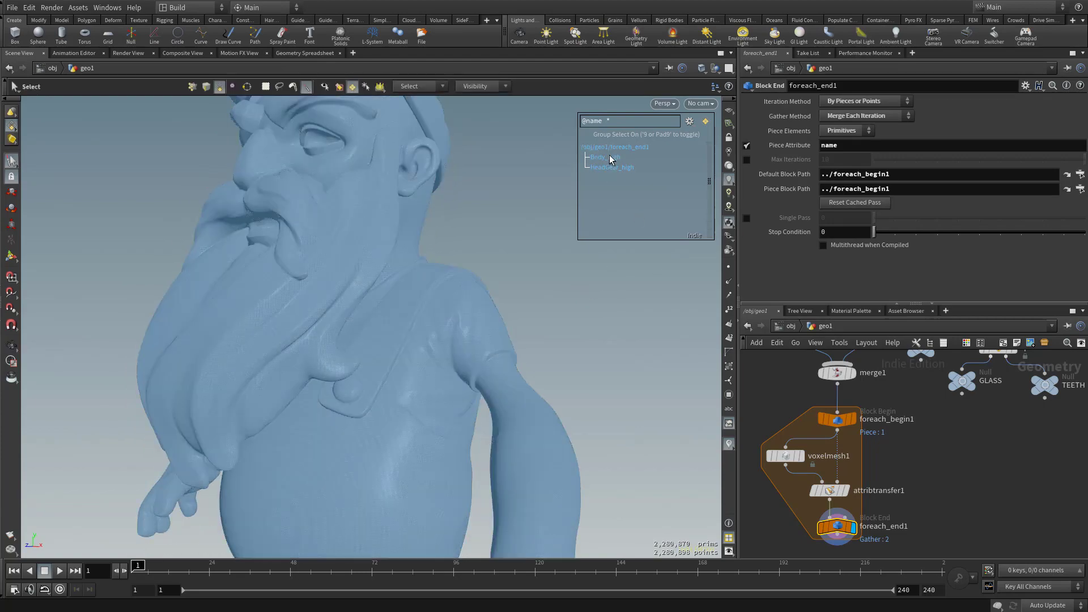
# Limit the primitive attributes transferred by attribtransfer1 to name
pyautogui.click(829, 491)
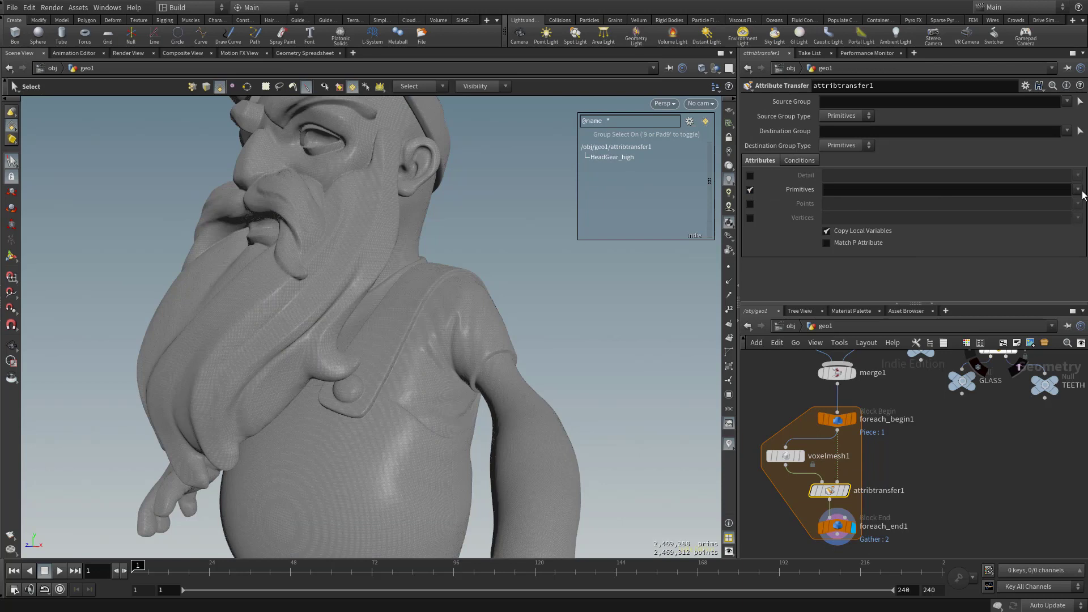
pyautogui.click(1079, 190)
pyautogui.click(1084, 213)
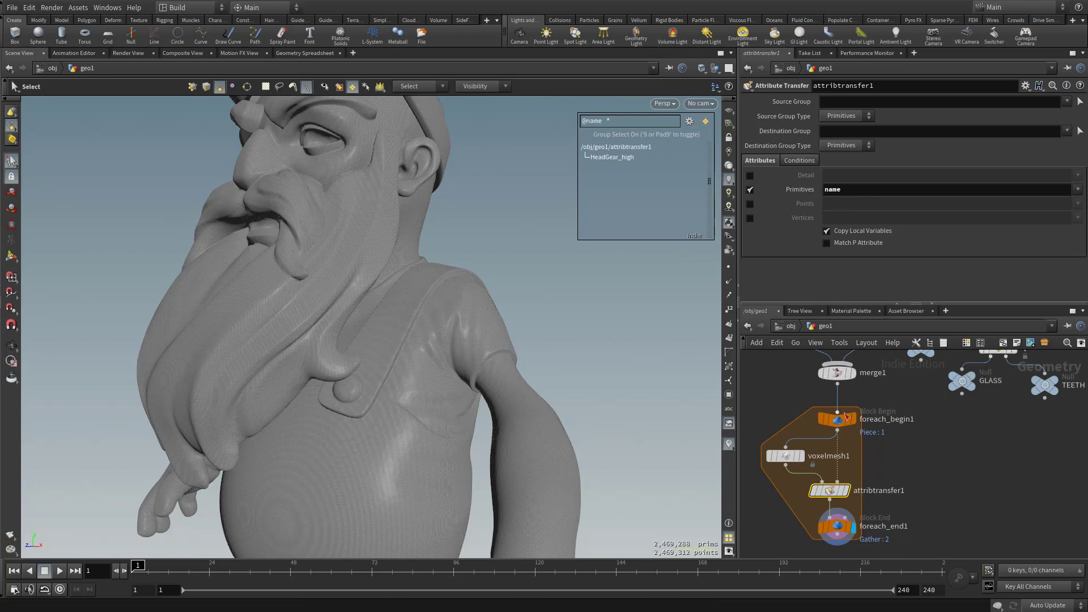
pyautogui.moveTo(969, 506); pyautogui.dragTo(951, 483, button='middle')
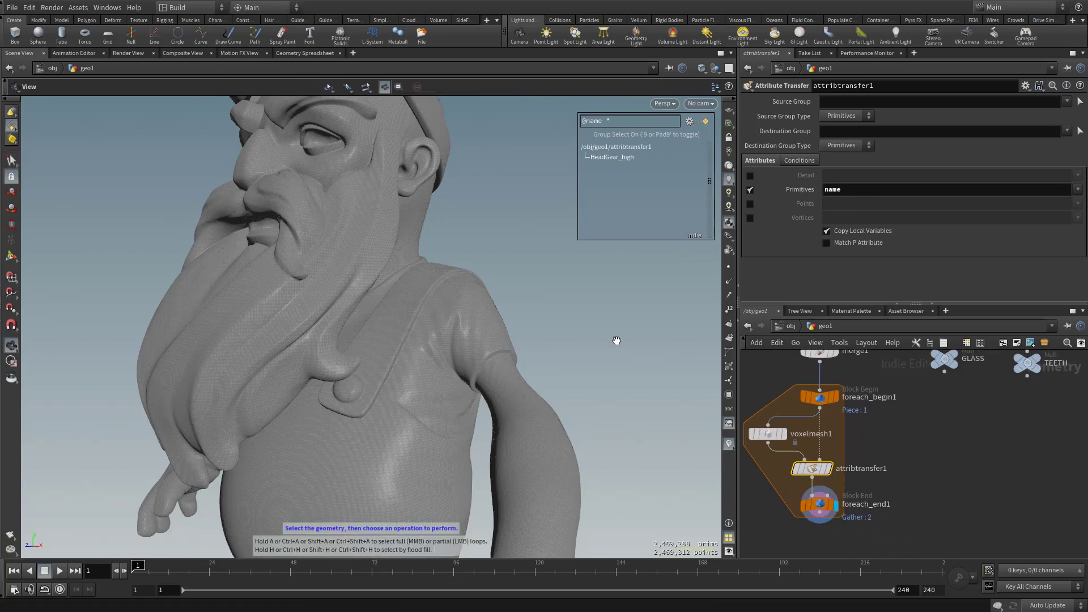
pyautogui.keyDown('alt'); pyautogui.moveTo(617, 340); pyautogui.dragTo(465, 297, button='right'); pyautogui.keyUp('alt')
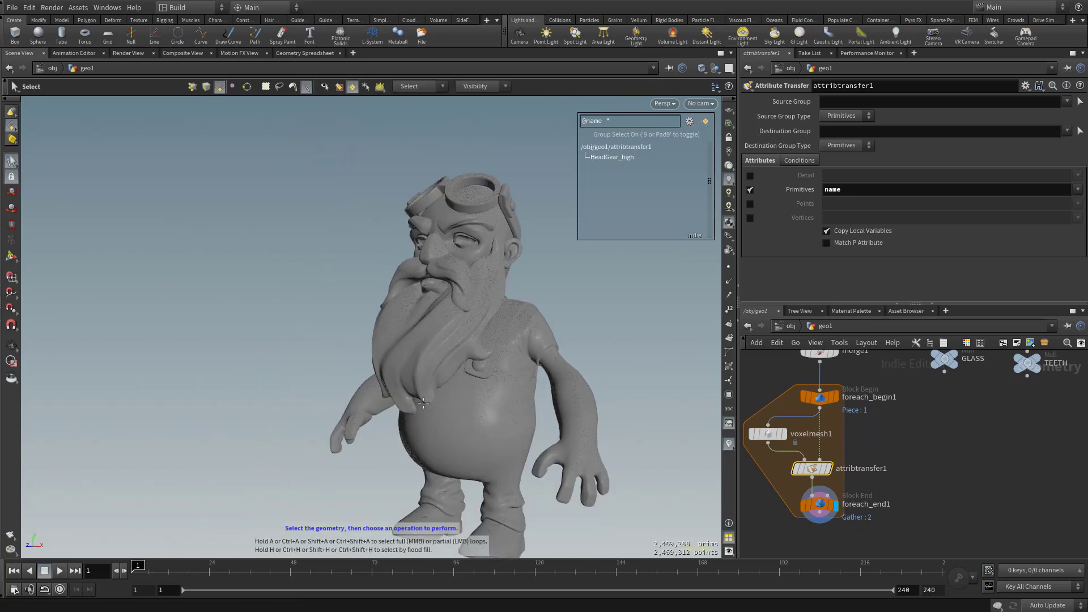
pyautogui.moveTo(924, 496); pyautogui.dragTo(930, 473, button='middle')
pyautogui.press('Tab')
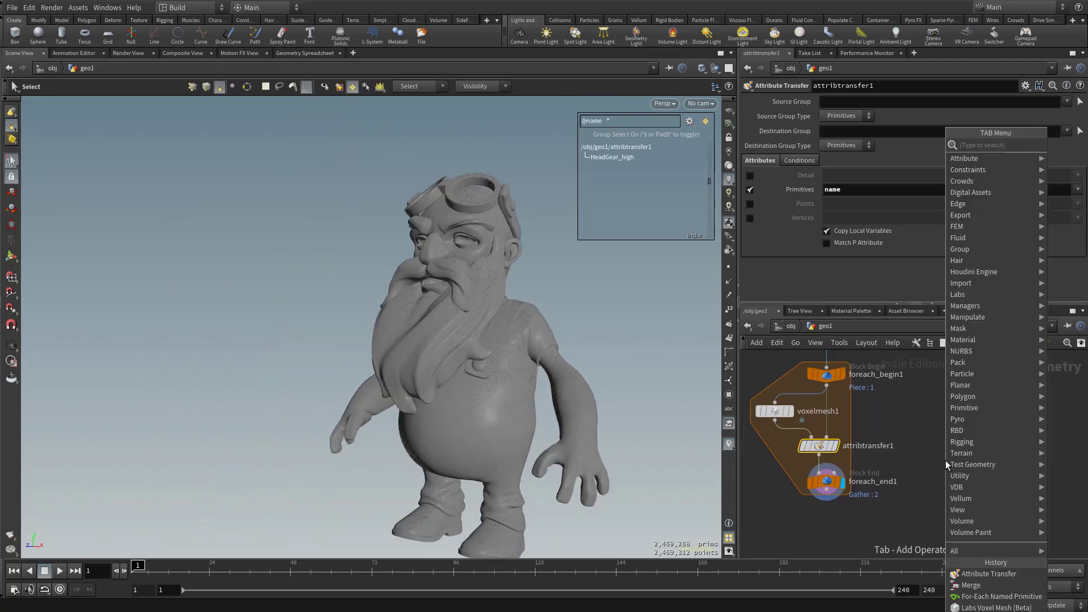
pyautogui.write('split')
pyautogui.press('Return')
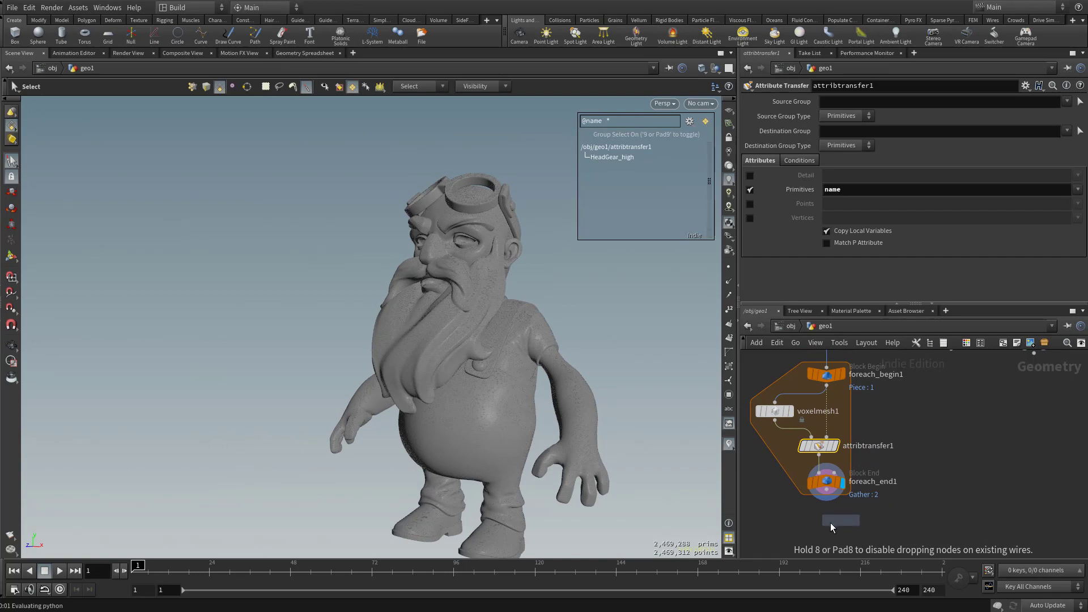
pyautogui.click(827, 522)
pyautogui.moveTo(837, 500); pyautogui.dragTo(841, 450, button='middle')
pyautogui.moveTo(821, 449); pyautogui.dragTo(821, 464)
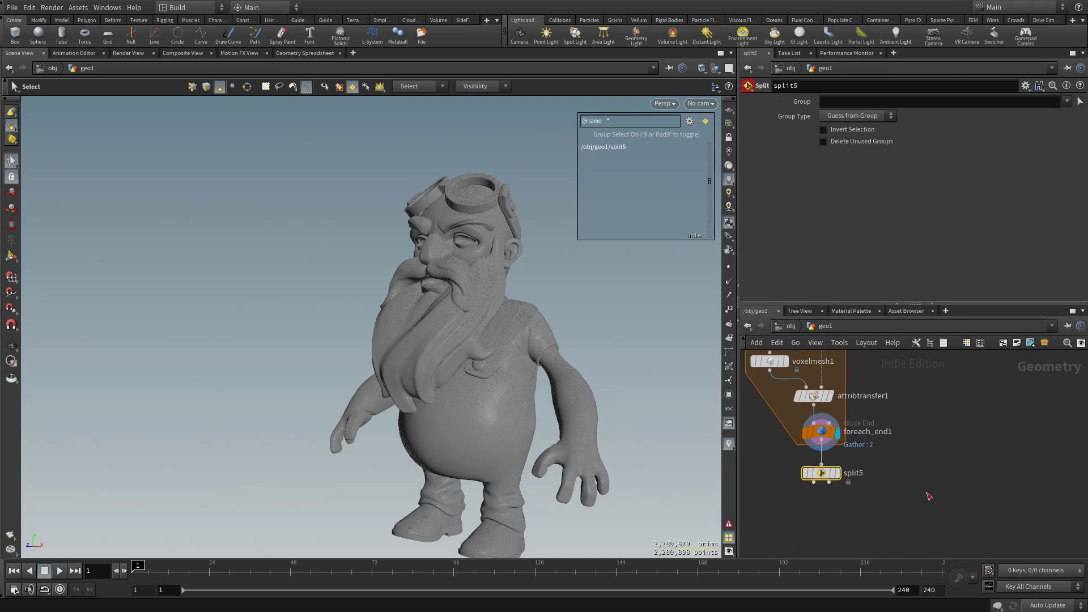
pyautogui.click(1067, 102)
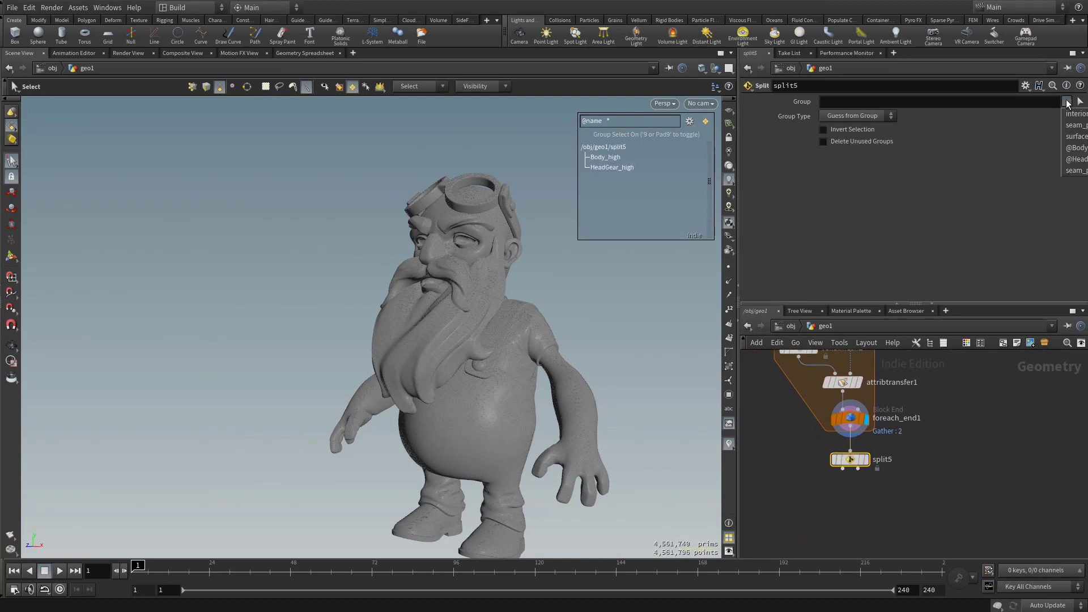
pyautogui.click(1079, 148)
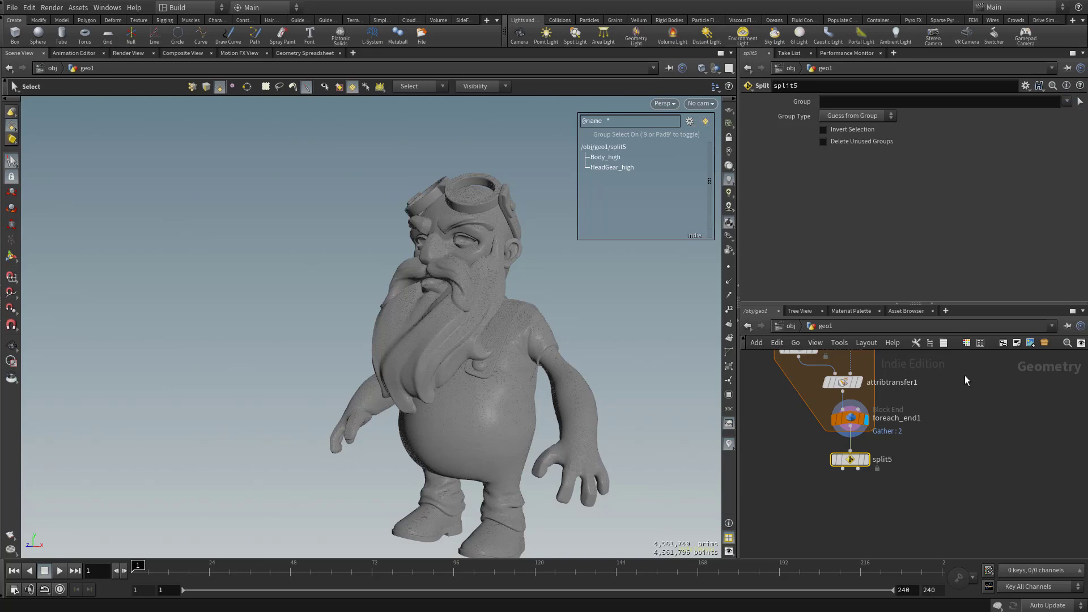
# Place two Null nodes below split5 and wire the split's selected-geometry output into the first one
pyautogui.click(917, 491)
pyautogui.press('Tab')
pyautogui.write('null')
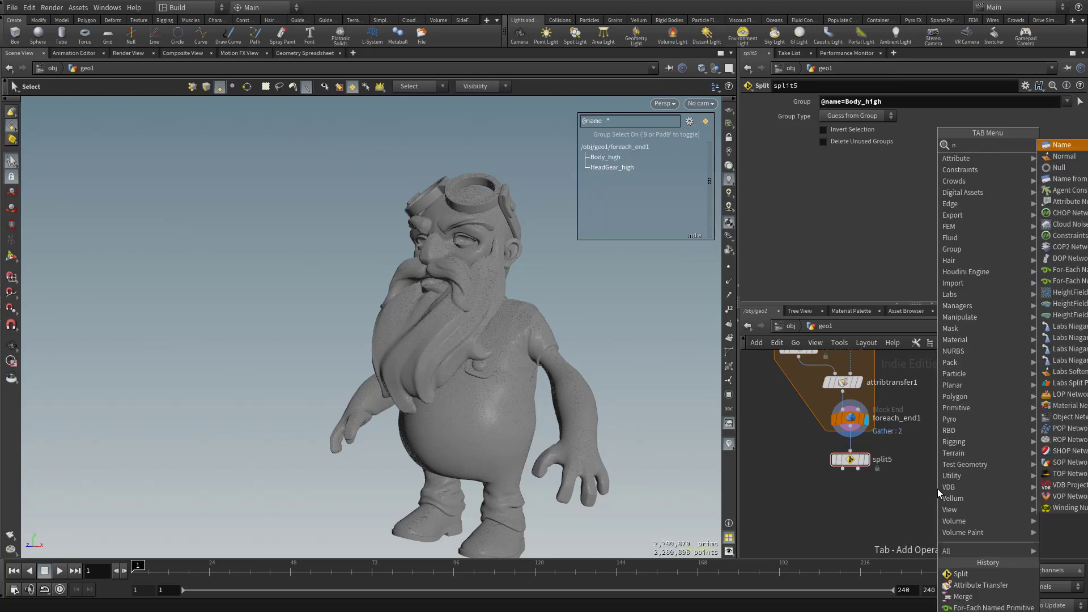
pyautogui.press('Return')
pyautogui.click(810, 491)
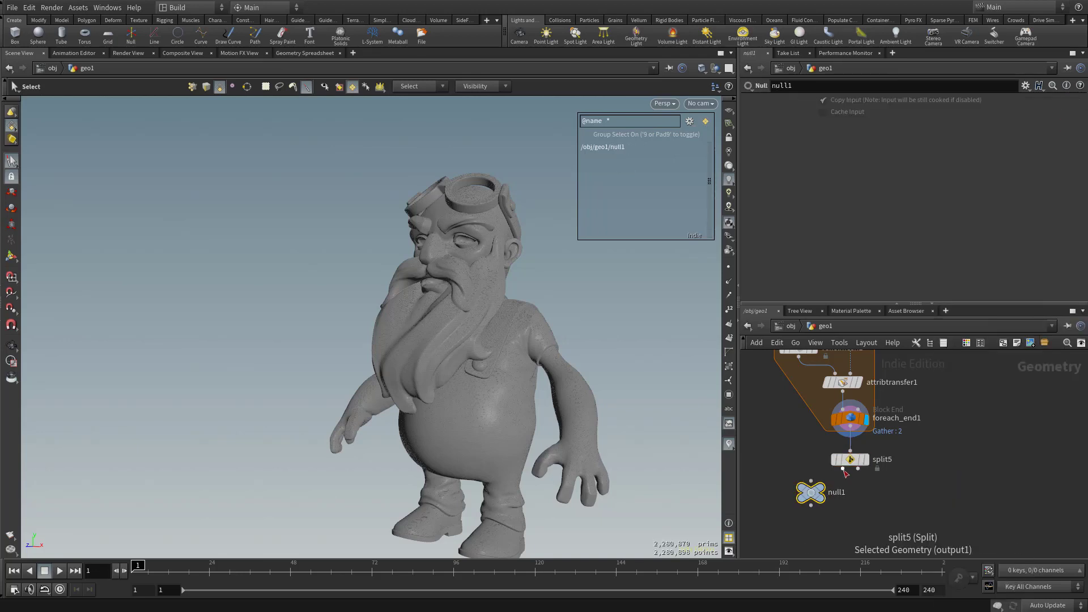
pyautogui.click(878, 495)
pyautogui.moveTo(850, 469); pyautogui.dragTo(812, 493)
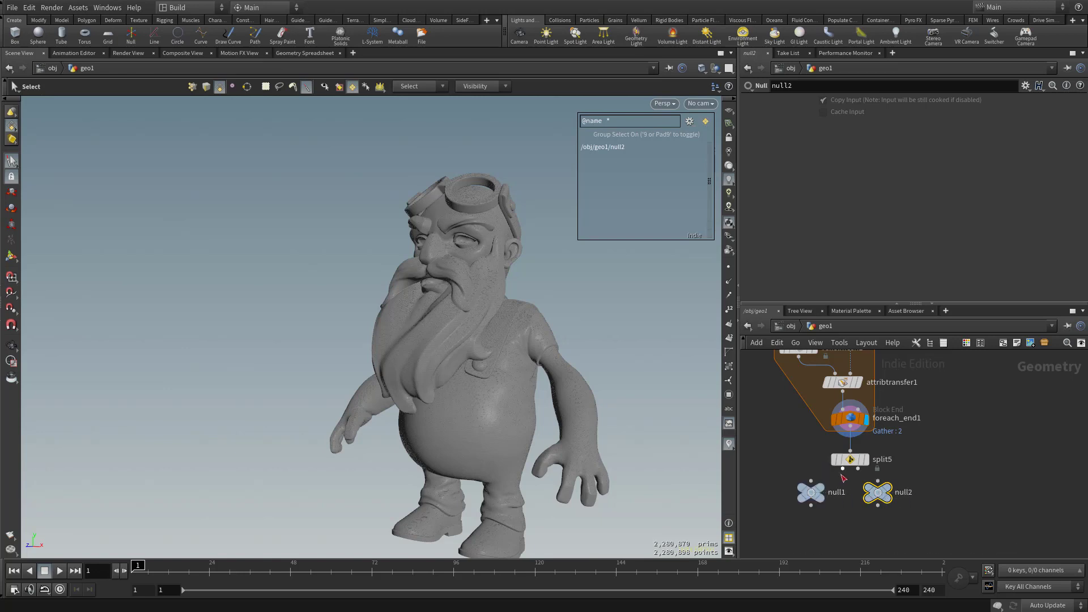
# Display the null fed by split5's selected geometry and rename it BODY1
pyautogui.click(813, 493)
pyautogui.click(834, 498)
pyautogui.doubleClick(838, 494)
pyautogui.write('BODY1')
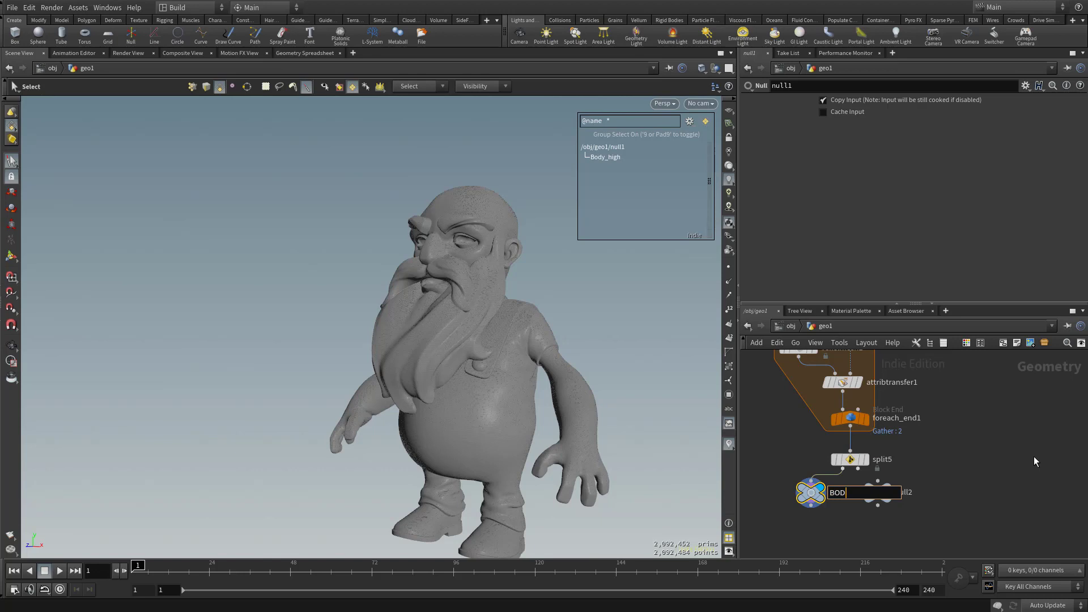
pyautogui.press('Return')
# Rename the second null HEADGEAR1 and wire split5's non-selected geometry output into it
pyautogui.doubleClick(907, 491)
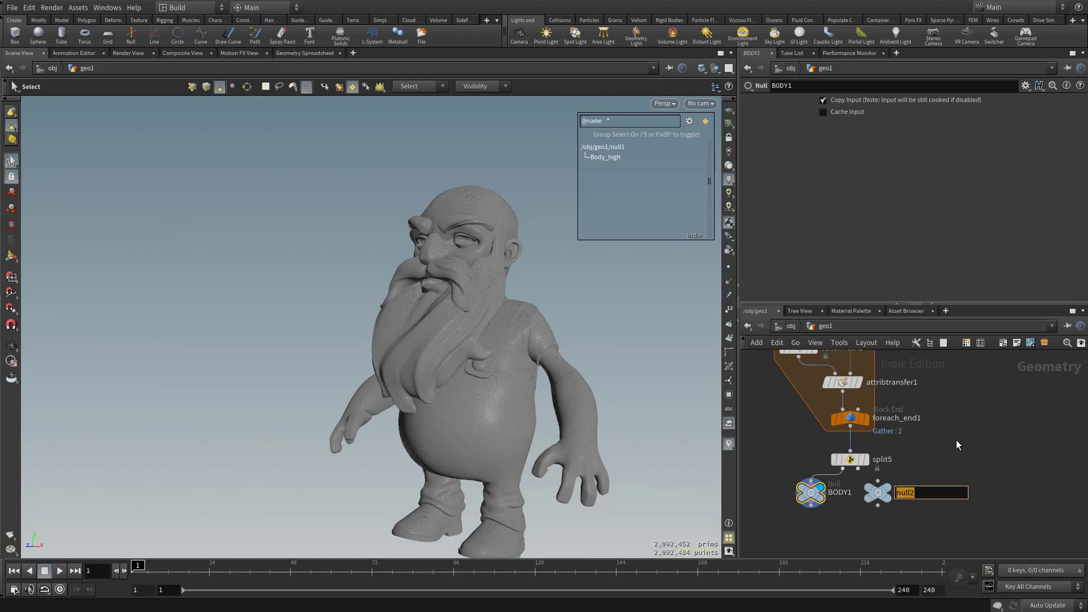
pyautogui.write('HEADGEAR')
pyautogui.press('Return')
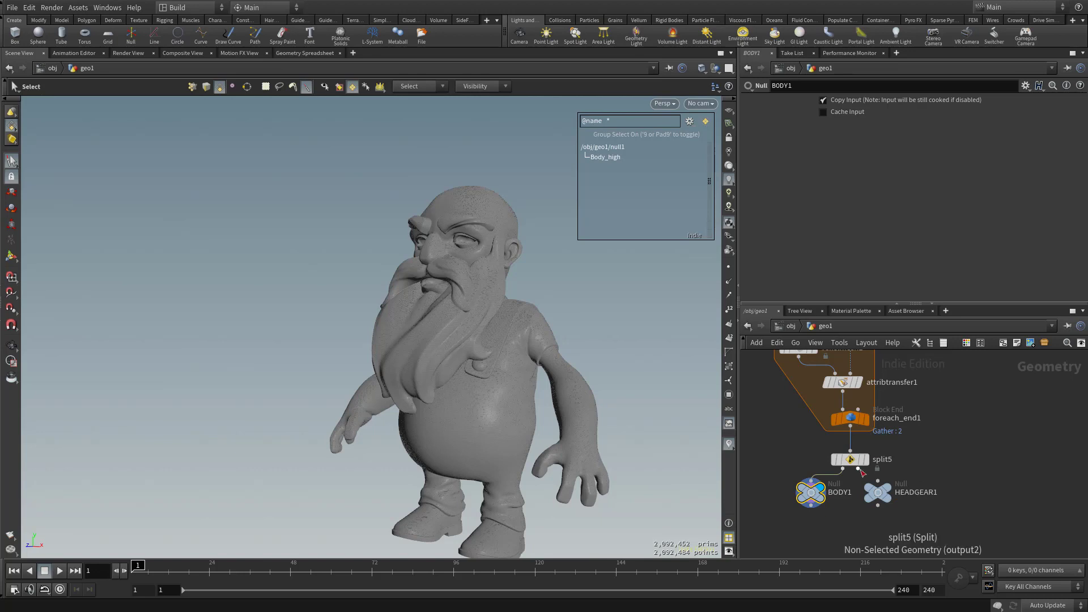
pyautogui.moveTo(857, 468); pyautogui.dragTo(878, 481)
# Display the HEADGEAR1 null to check the remeshed headgear on its own
pyautogui.scroll(-5, 929, 454)
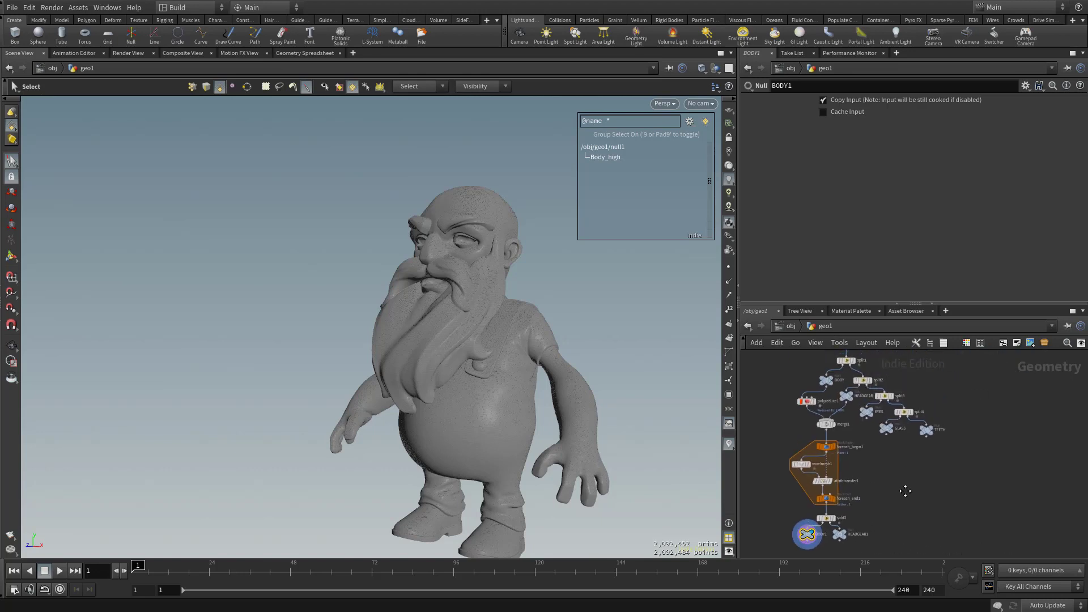
pyautogui.moveTo(959, 480); pyautogui.dragTo(962, 466, button='middle')
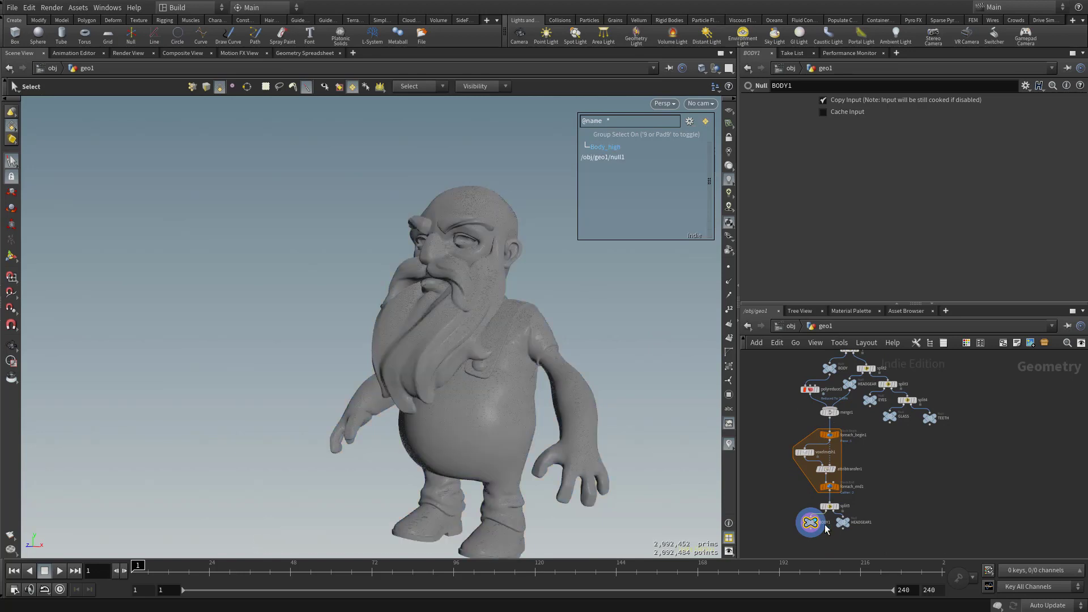
pyautogui.click(847, 522)
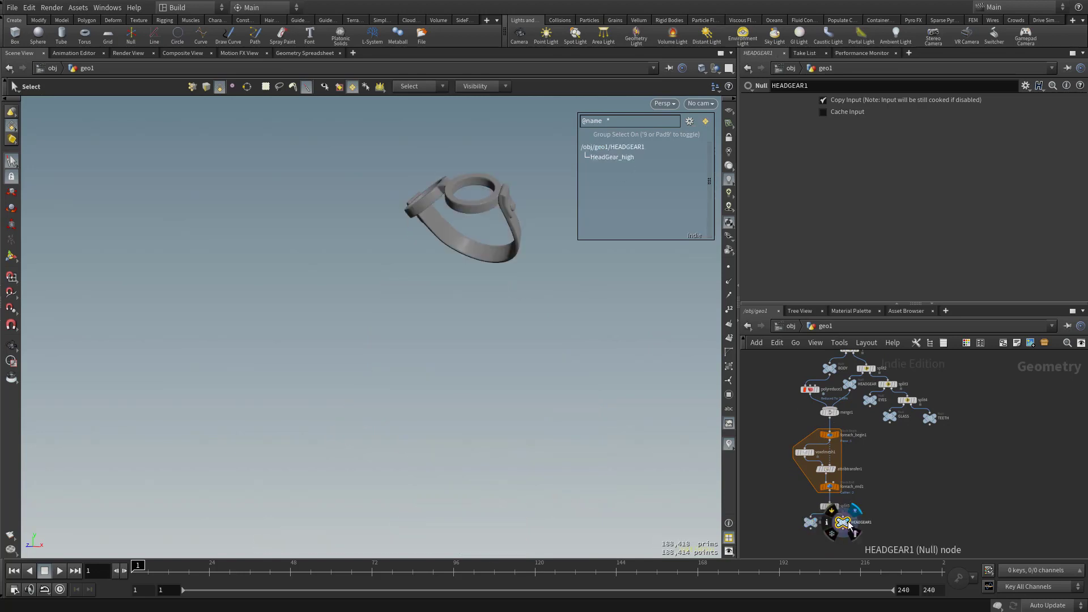
# Move the EYES, GLASS and TEETH nulls down beside HEADGEAR1 and space all five output nulls in one row
pyautogui.moveTo(910, 506); pyautogui.dragTo(927, 485, button='middle')
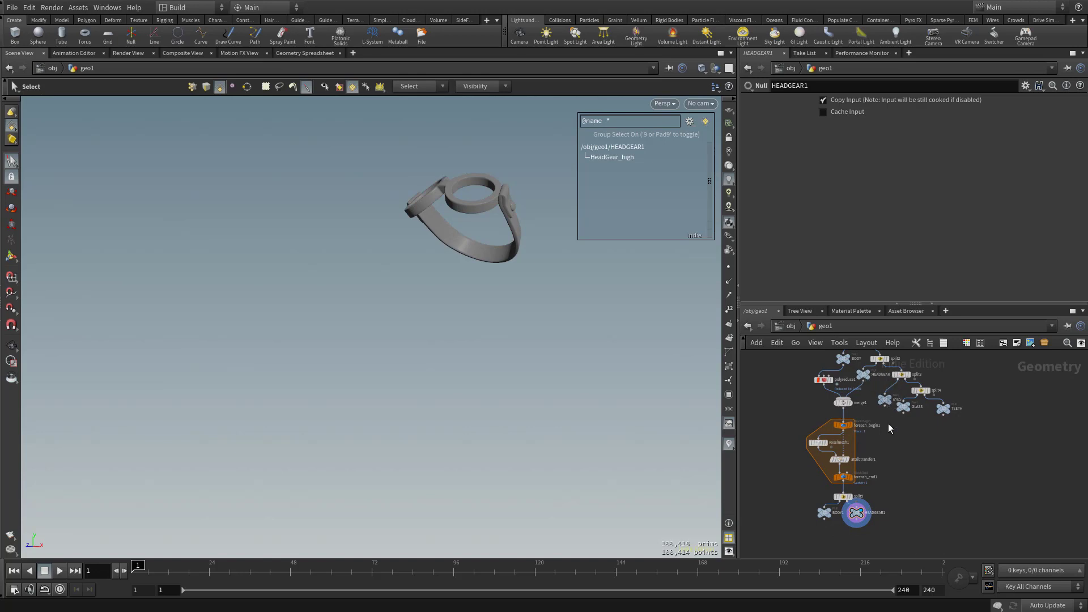
pyautogui.moveTo(885, 400); pyautogui.dragTo(893, 510)
pyautogui.moveTo(903, 406); pyautogui.dragTo(918, 515)
pyautogui.moveTo(943, 409); pyautogui.dragTo(949, 514)
pyautogui.scroll(3, 940, 519)
pyautogui.moveTo(870, 518); pyautogui.dragTo(908, 502, button='middle')
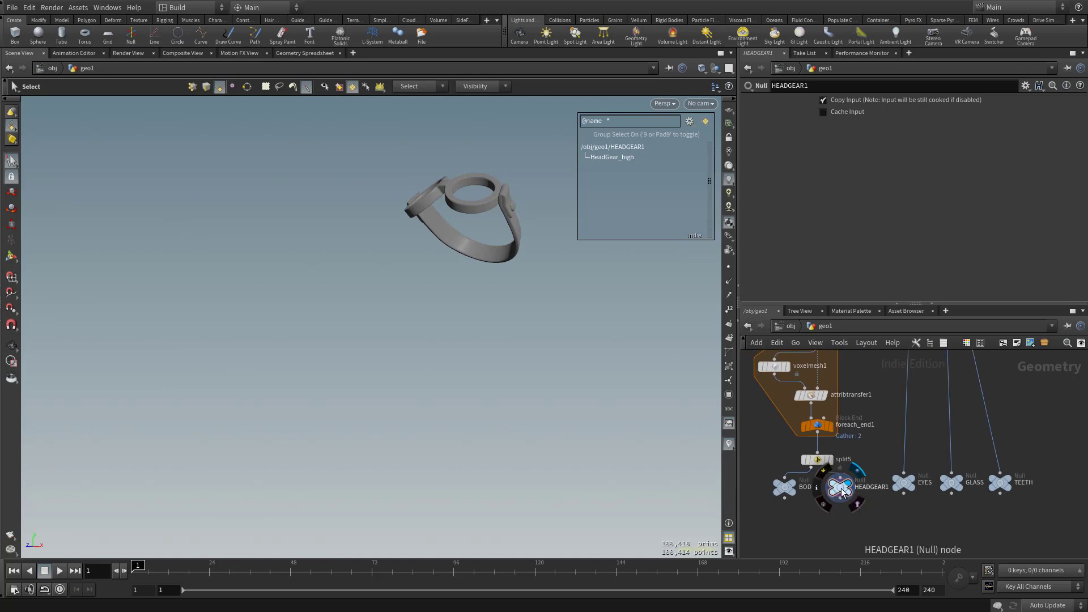
pyautogui.moveTo(841, 488); pyautogui.dragTo(960, 492)
pyautogui.moveTo(1000, 482); pyautogui.dragTo(1008, 488)
pyautogui.moveTo(923, 530); pyautogui.dragTo(924, 544, button='middle')
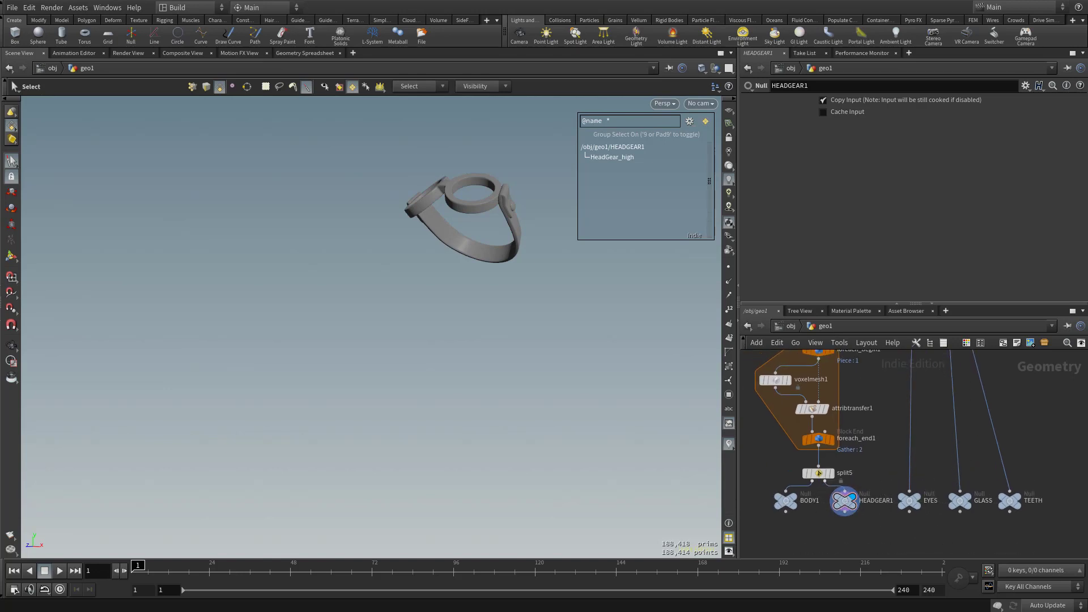